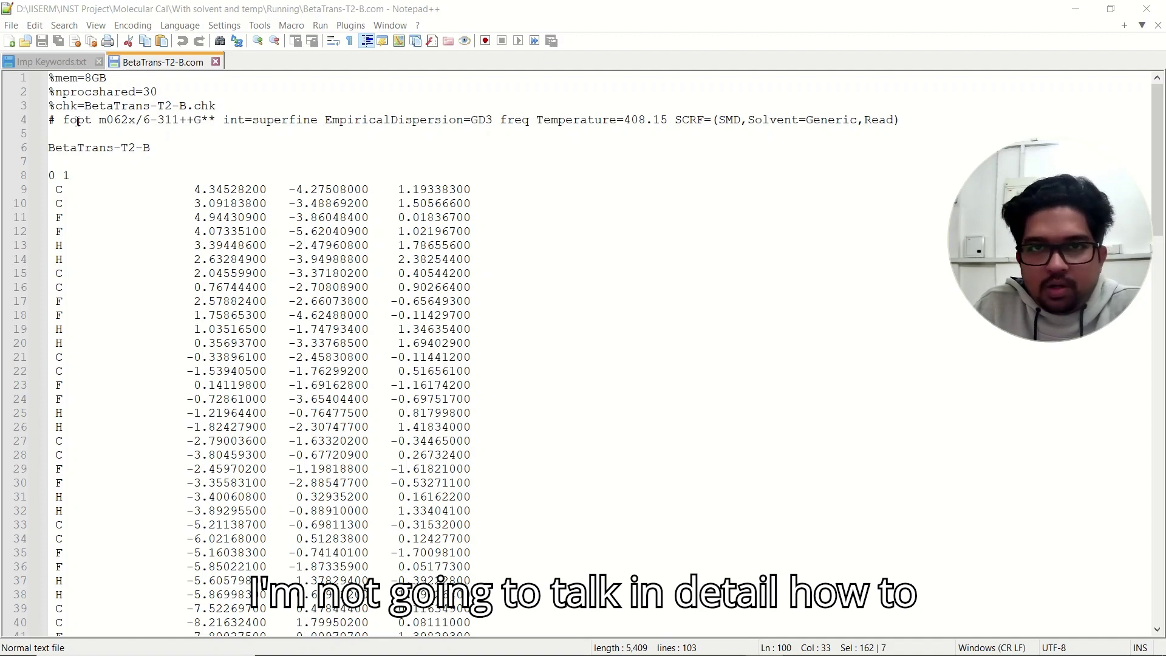
Examine the route line's keywords in turn: method and basis set, integration grid, dispersion correction, temperature and the SMD solvent model
left_click_drag(51, 121, 166, 123)
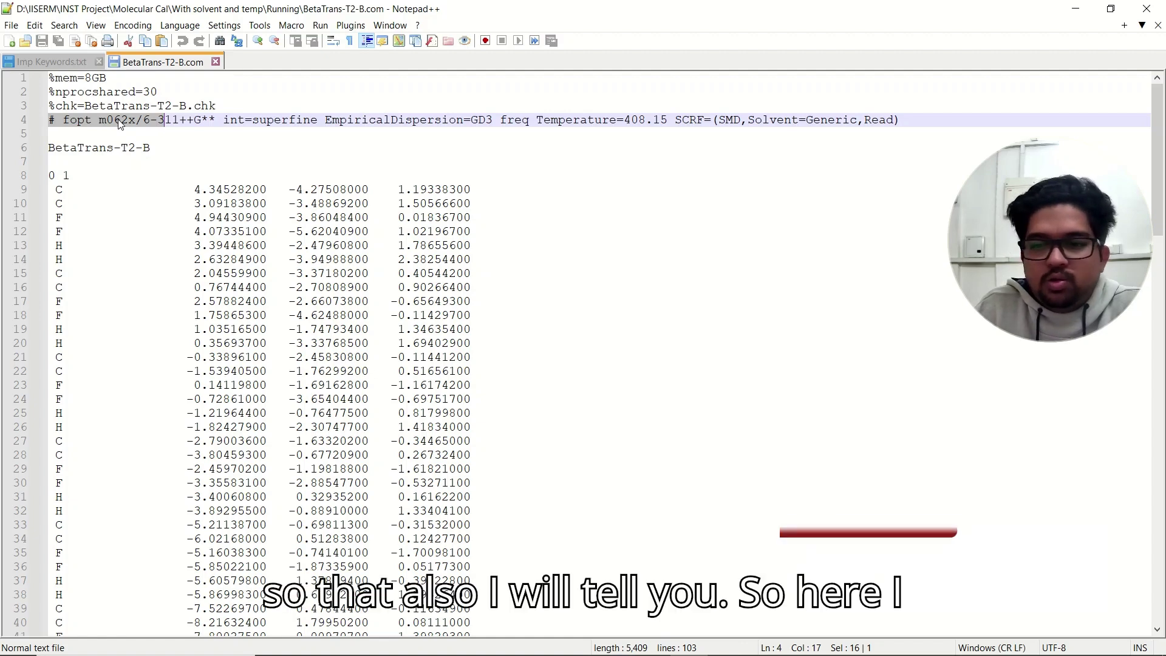
left_click(86, 131)
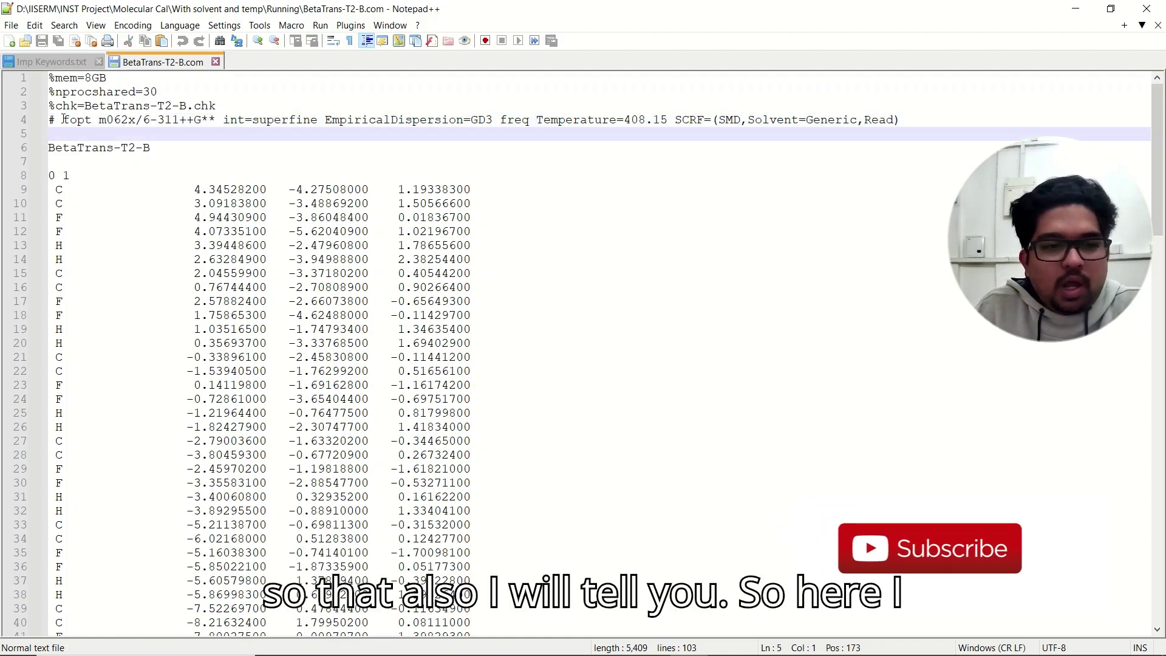
left_click_drag(64, 121, 217, 121)
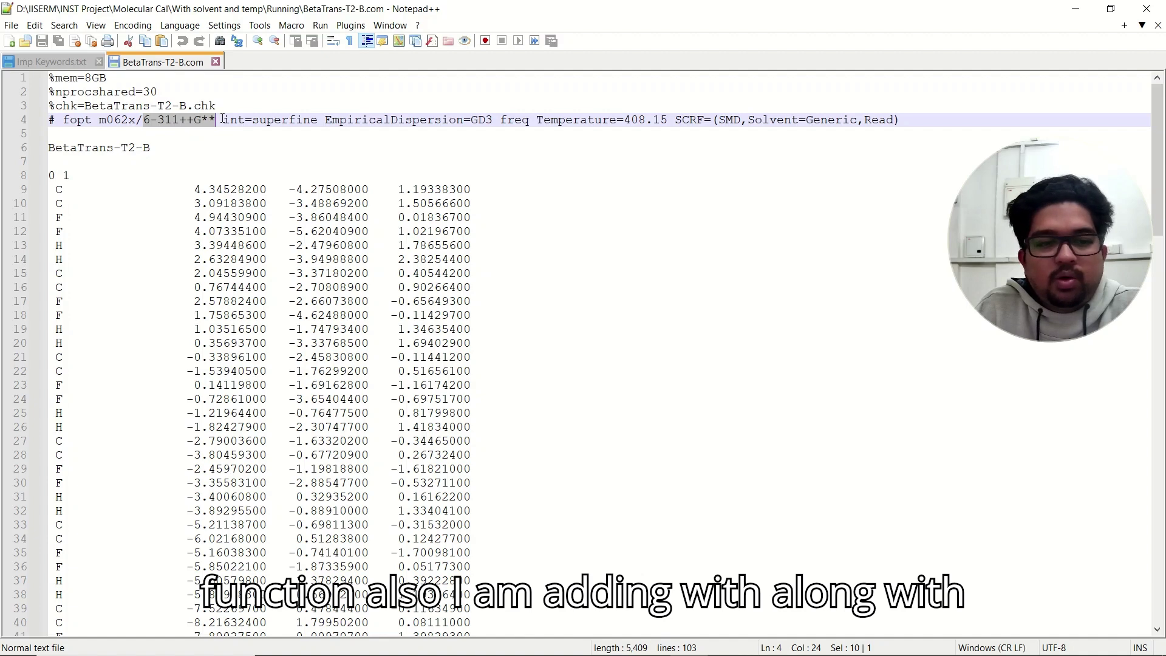
left_click_drag(223, 120, 317, 122)
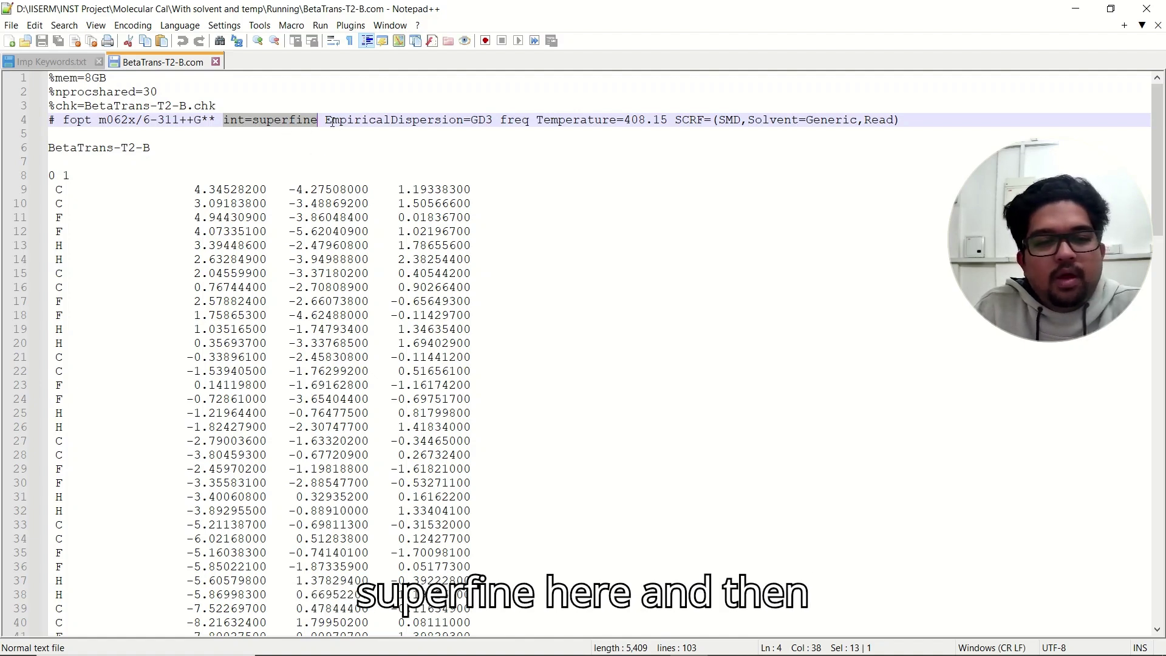
left_click_drag(325, 121, 493, 121)
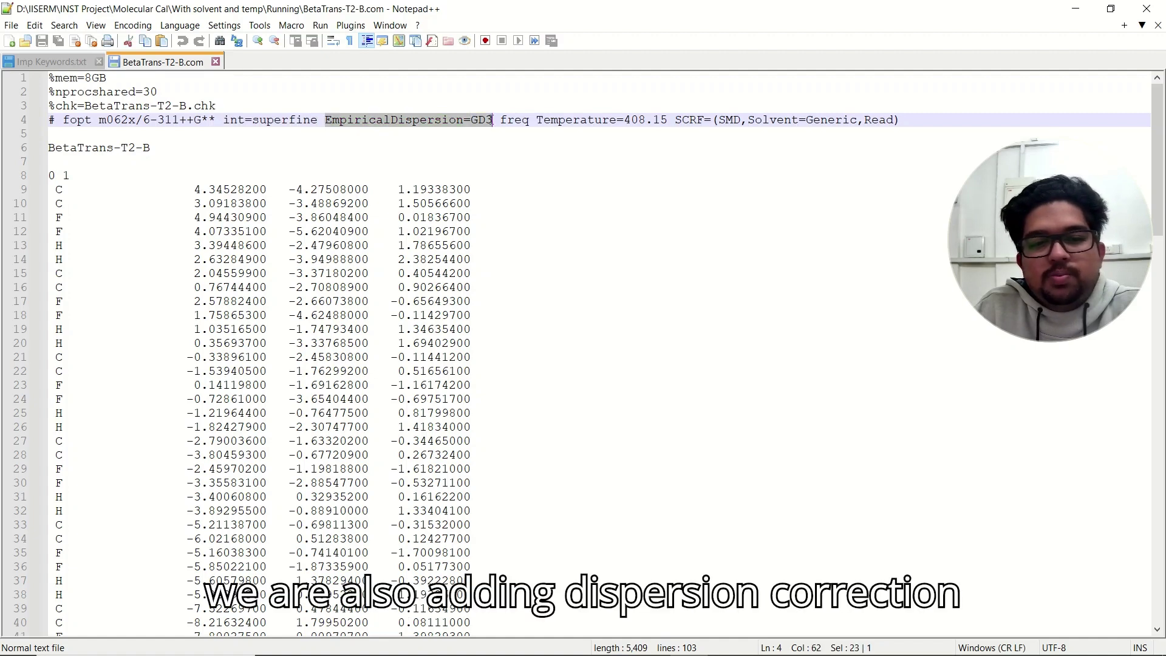
left_click(362, 129)
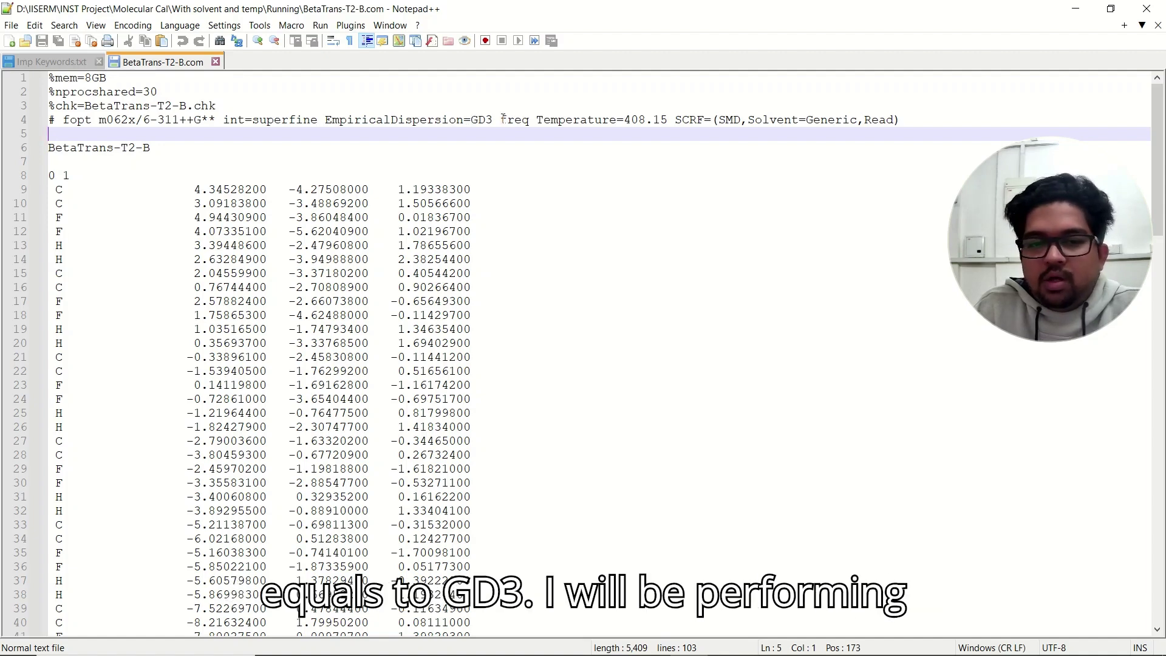
left_click_drag(502, 120, 668, 119)
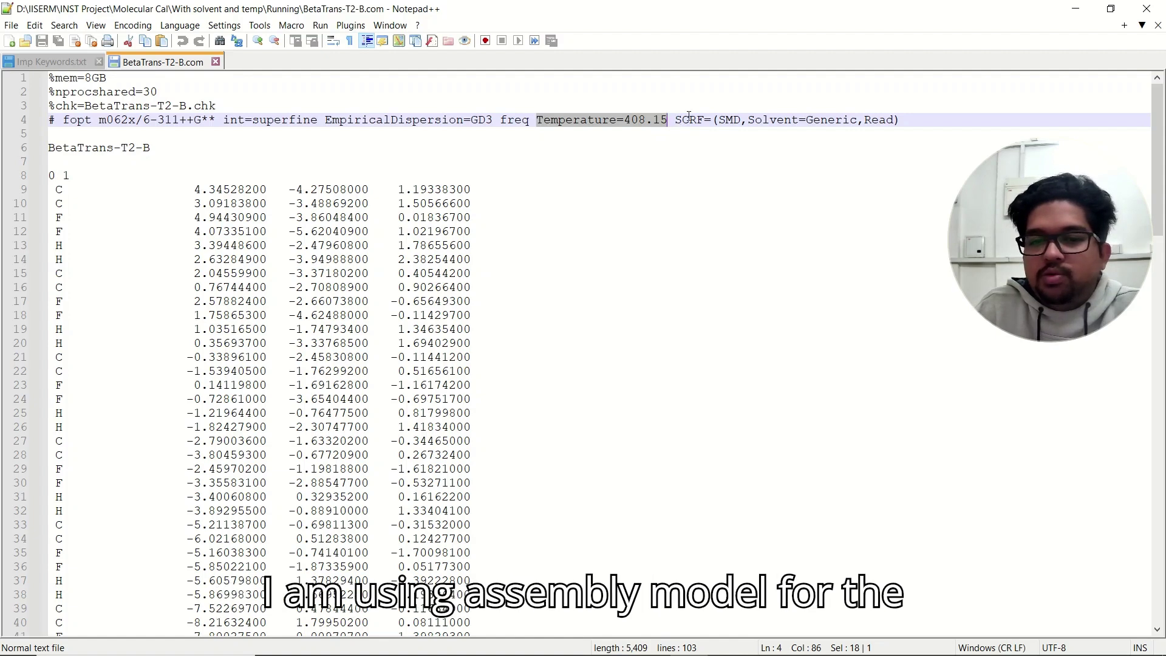
left_click_drag(718, 121, 742, 121)
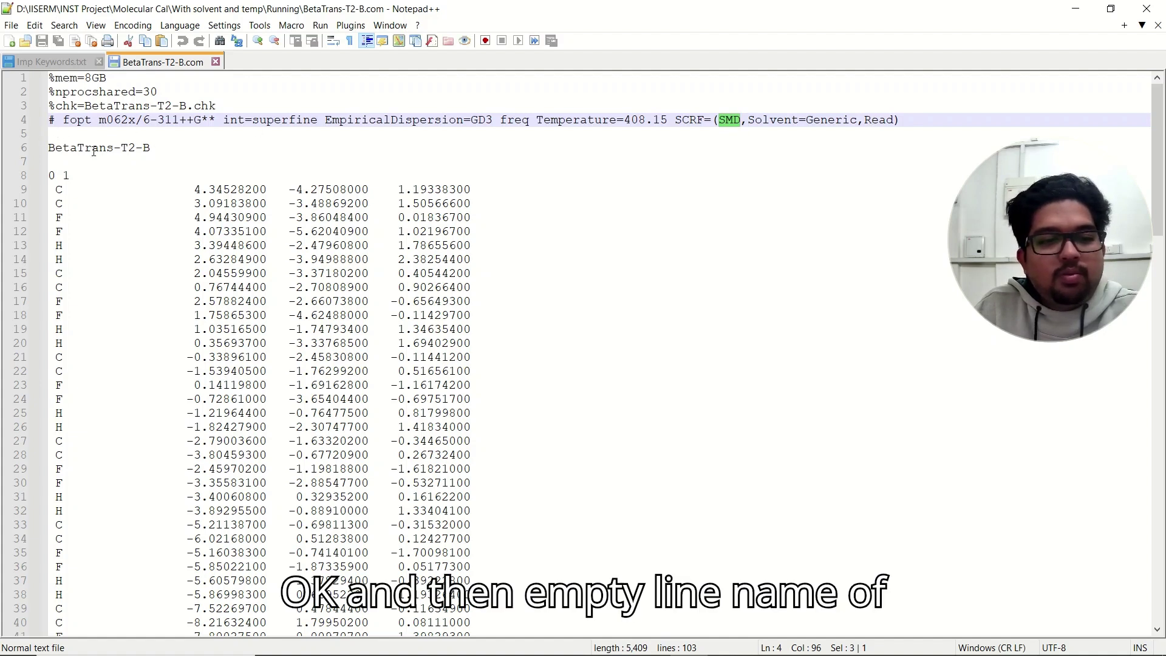
Examine the charge and multiplicity line and the Cartesian coordinates down to the end of the input file
left_click_drag(57, 175, 63, 175)
scroll(177, 181, "down", 1)
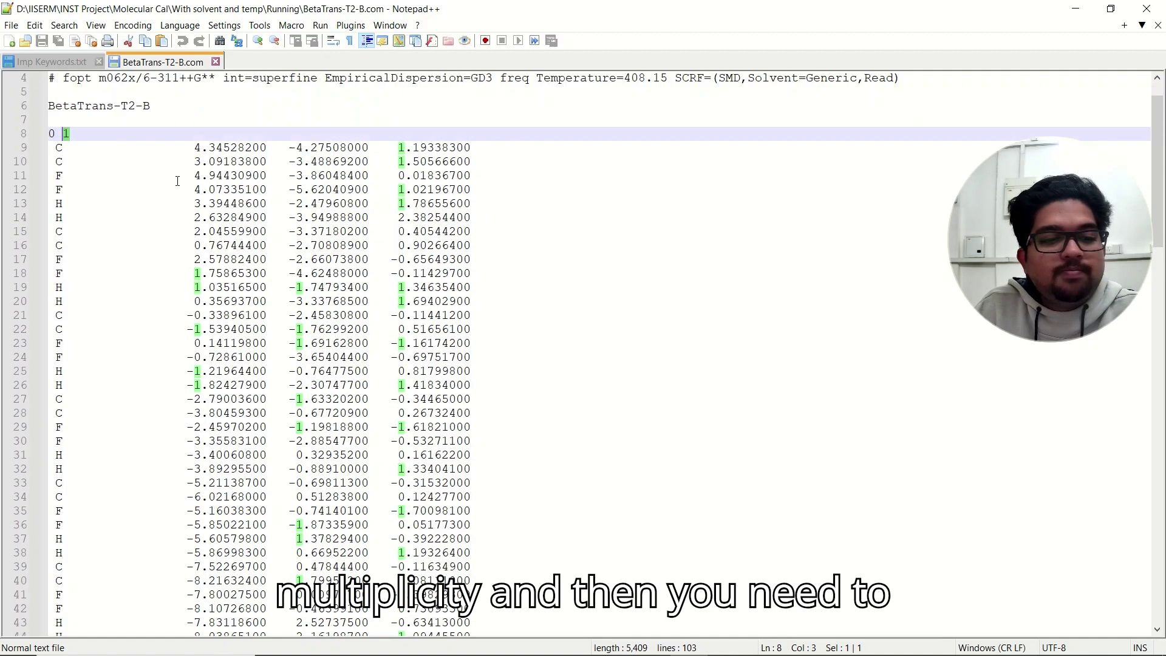
scroll(177, 181, "up", 1)
scroll(122, 176, "down", 3)
scroll(61, 169, "up", 2)
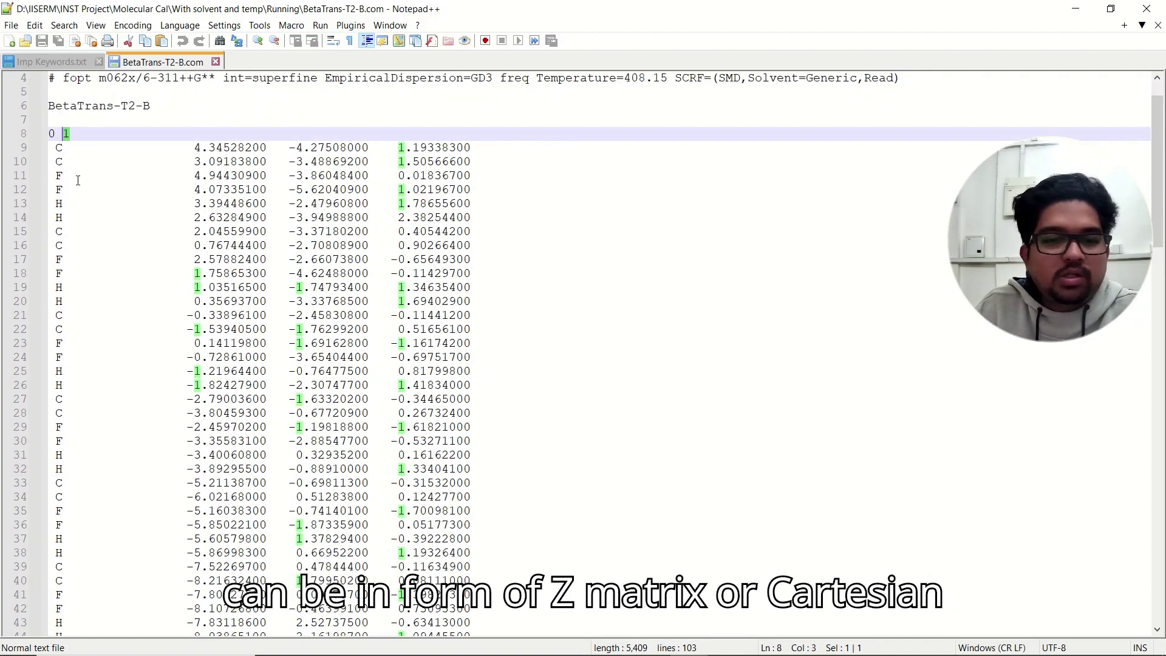
scroll(104, 195, "down", 18)
scroll(142, 201, "down", 5)
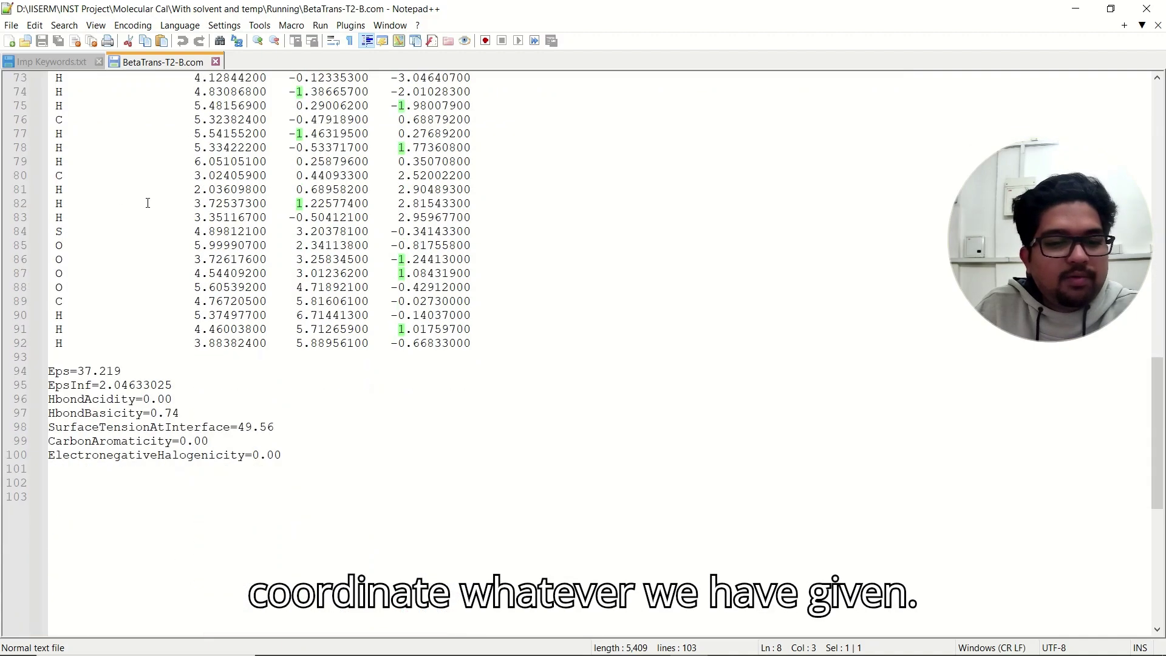
Highlight the solvent parameter block below the coordinates, from Eps through ElectronegativeHalogenicity
left_click(62, 356)
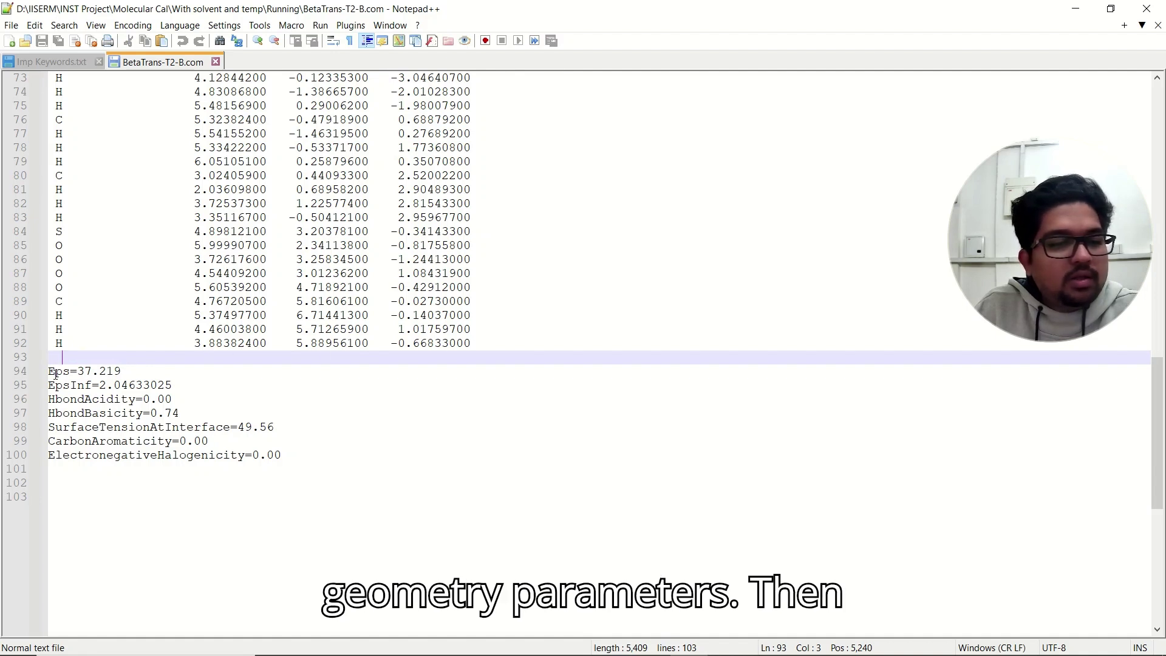
left_click_drag(52, 372, 284, 450)
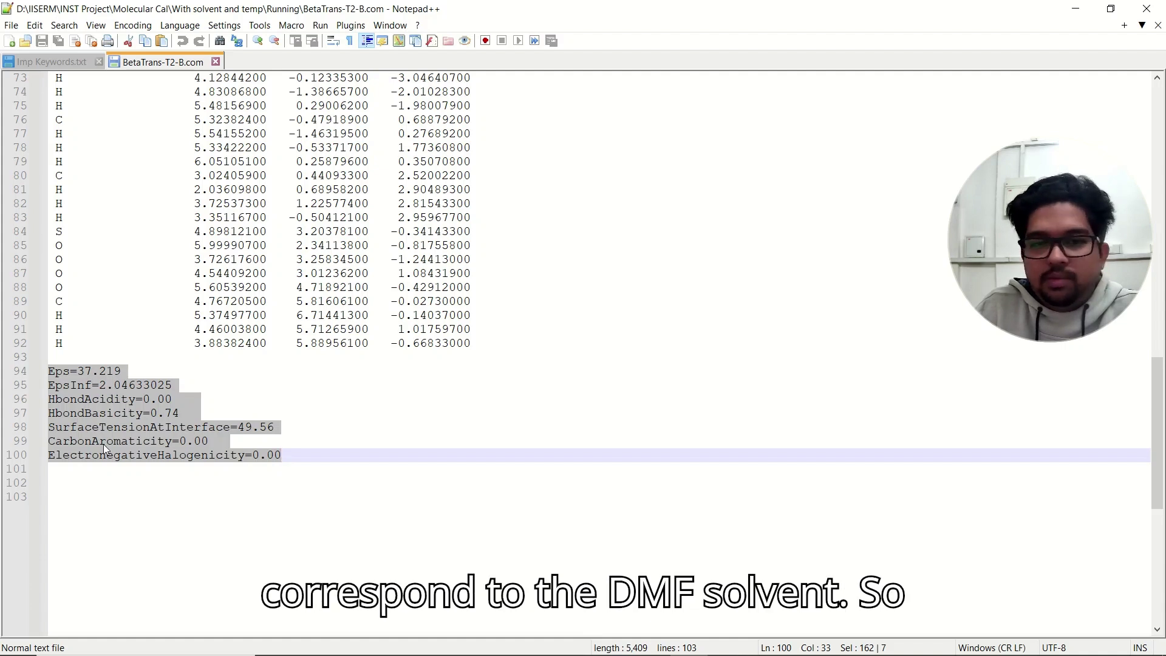
left_click(288, 455)
left_click_drag(287, 455, 51, 373)
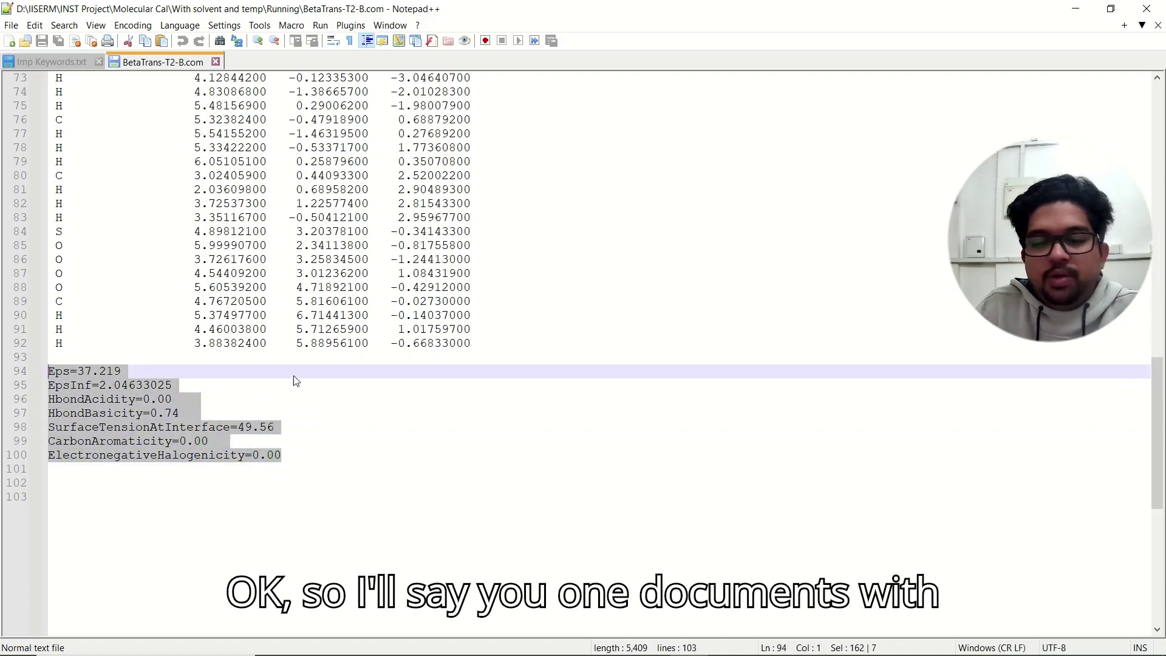
Switch to the solvent database PDF in Foxit PDF Reader and look over the solvent descriptor definitions
left_click(727, 641)
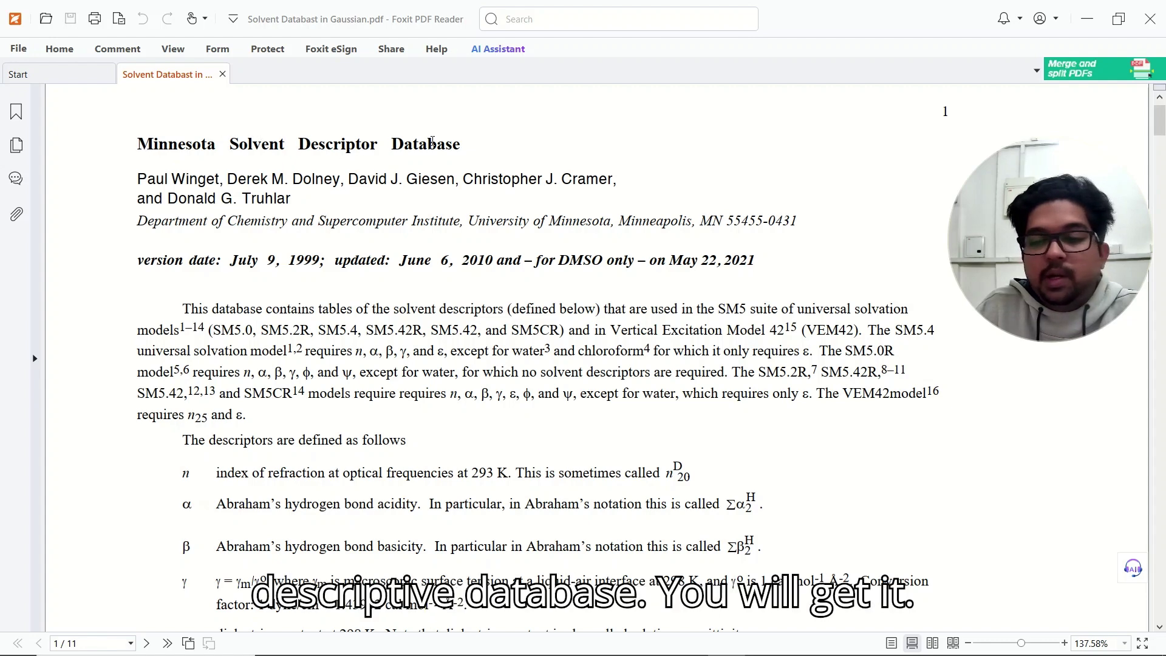
scroll(424, 217, "down", 3)
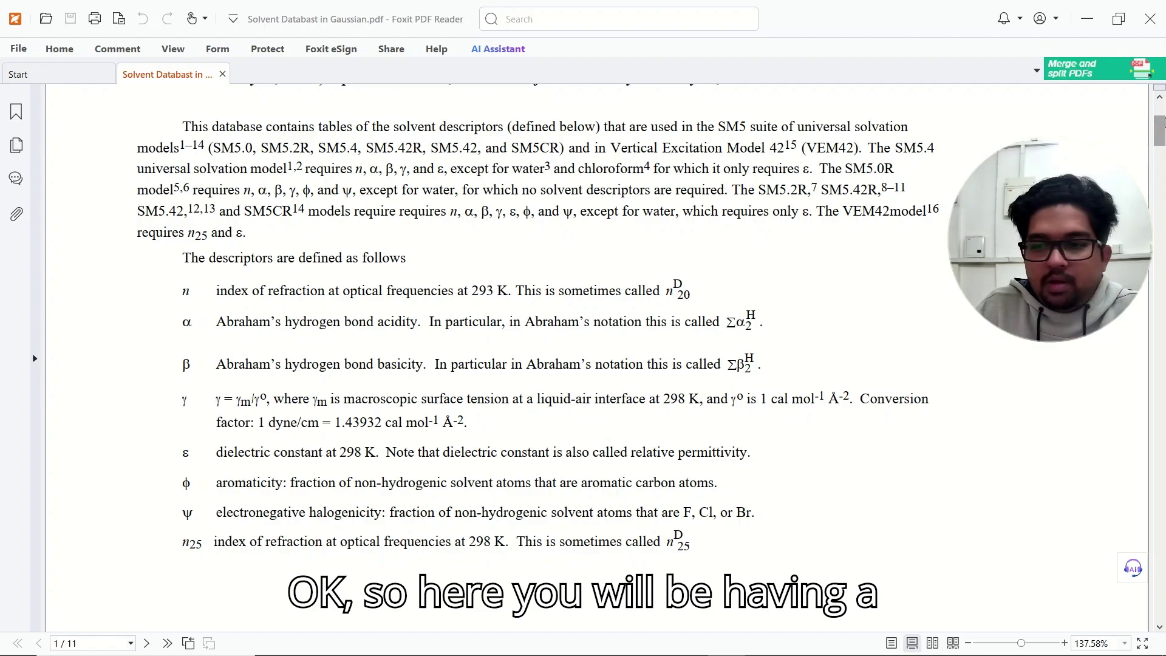
left_click_drag(1159, 131, 1158, 481)
left_click_drag(1158, 484, 1164, 125)
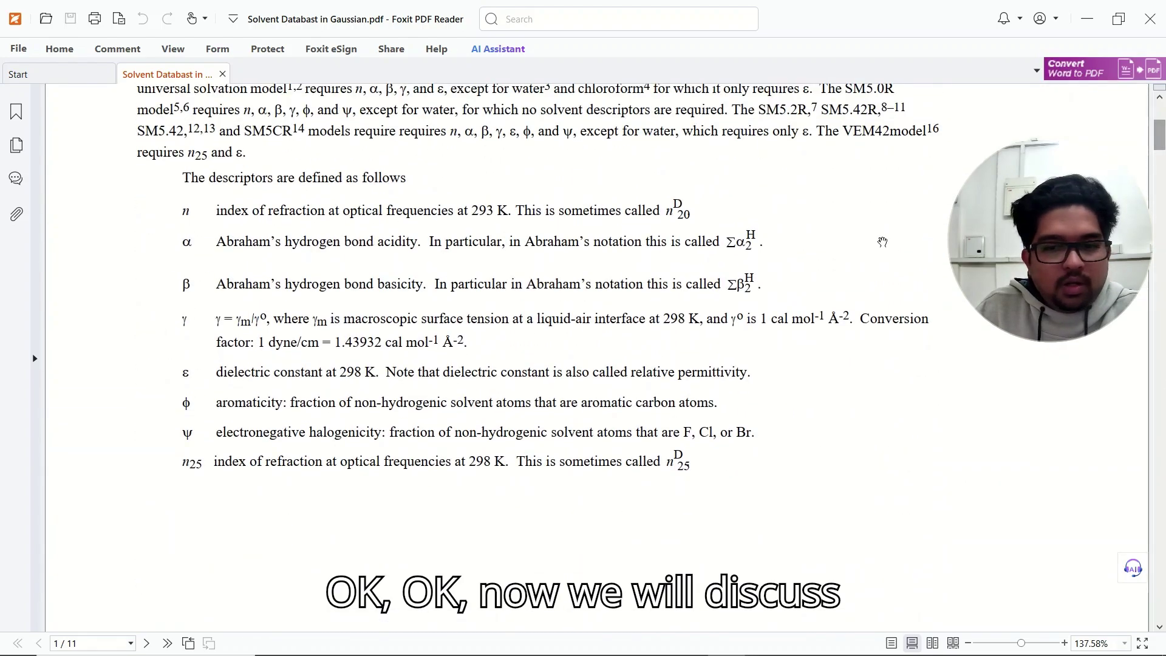
Return to the input file in Notepad++ and locate the Eps parameter line
mouse_move(646, 624)
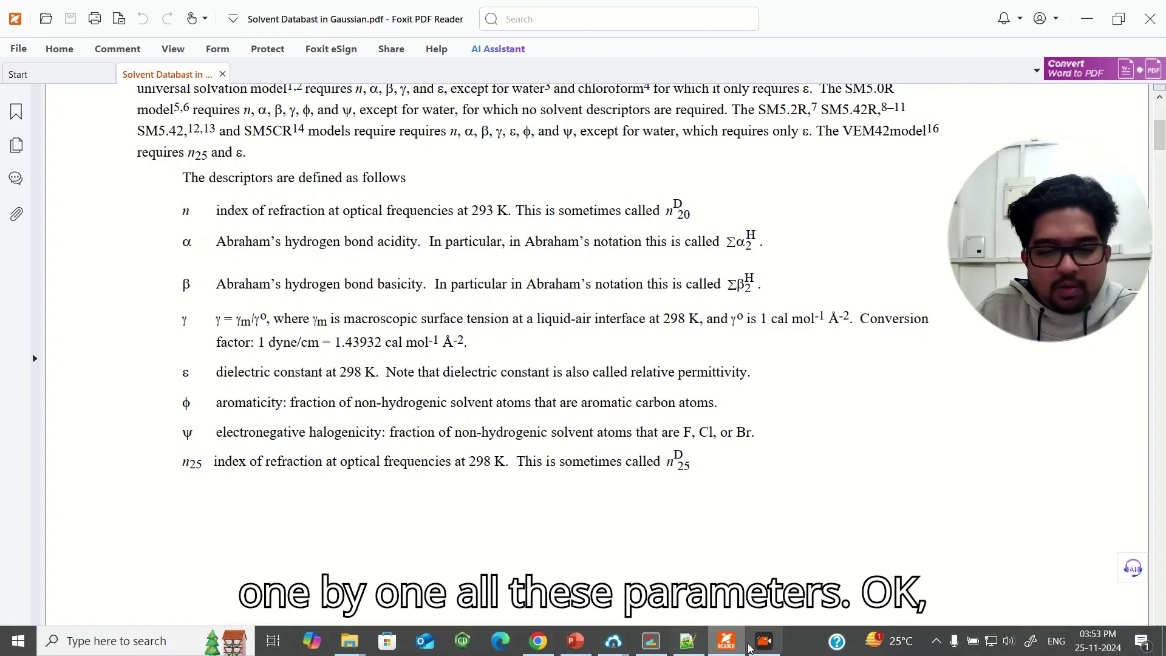
left_click(684, 644)
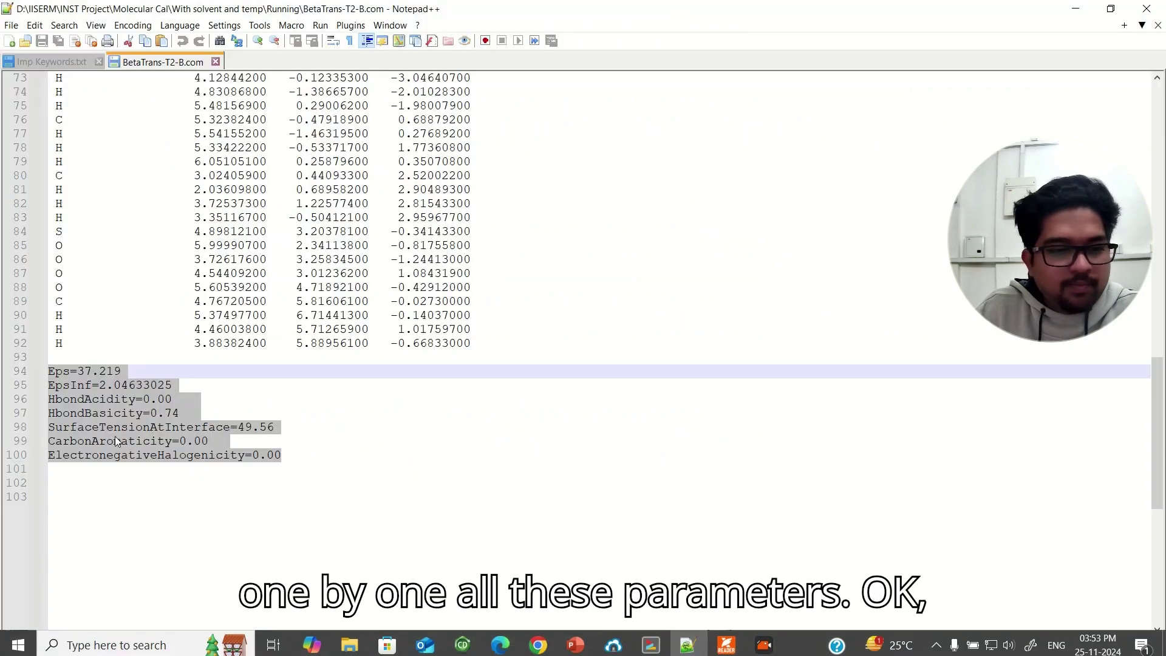
left_click(73, 373)
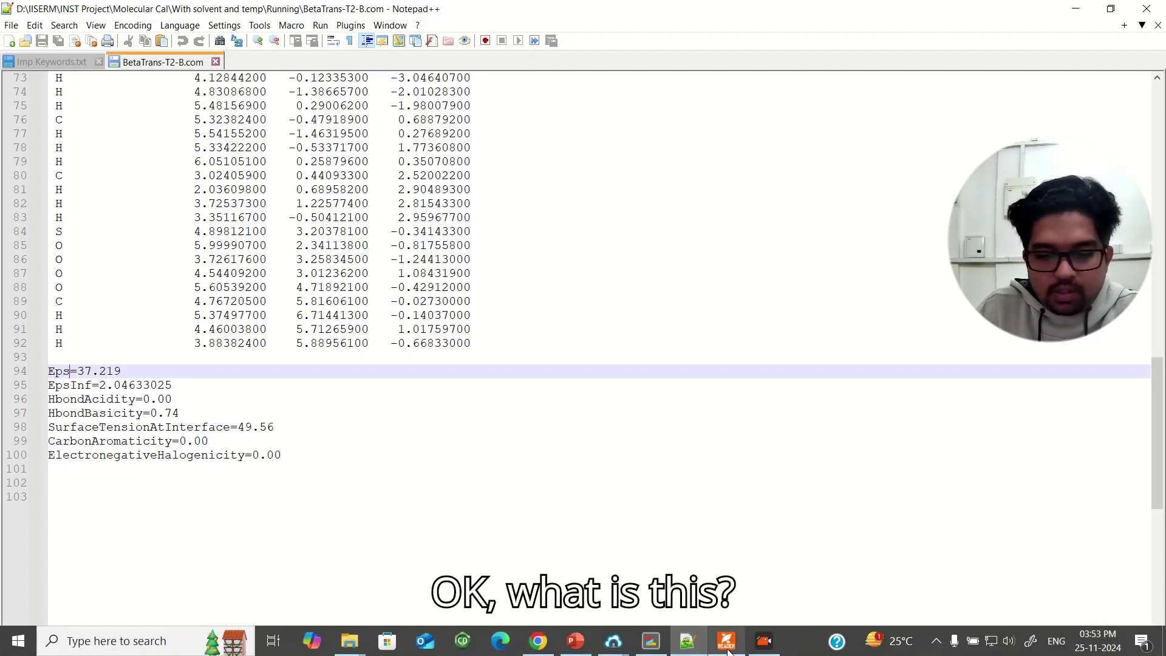
Switch back to the solvent database PDF and highlight the ε value of 1,1,1-trichloroethane in the solvent table
left_click(727, 646)
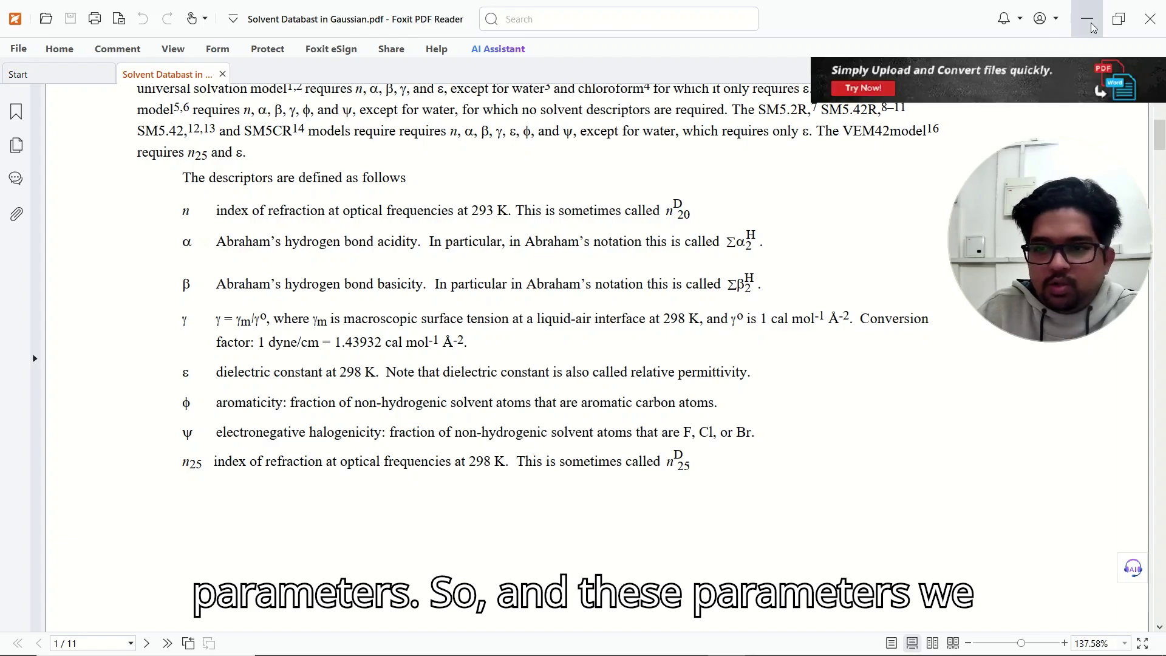
scroll(469, 294, "down", 3)
scroll(468, 294, "down", 15)
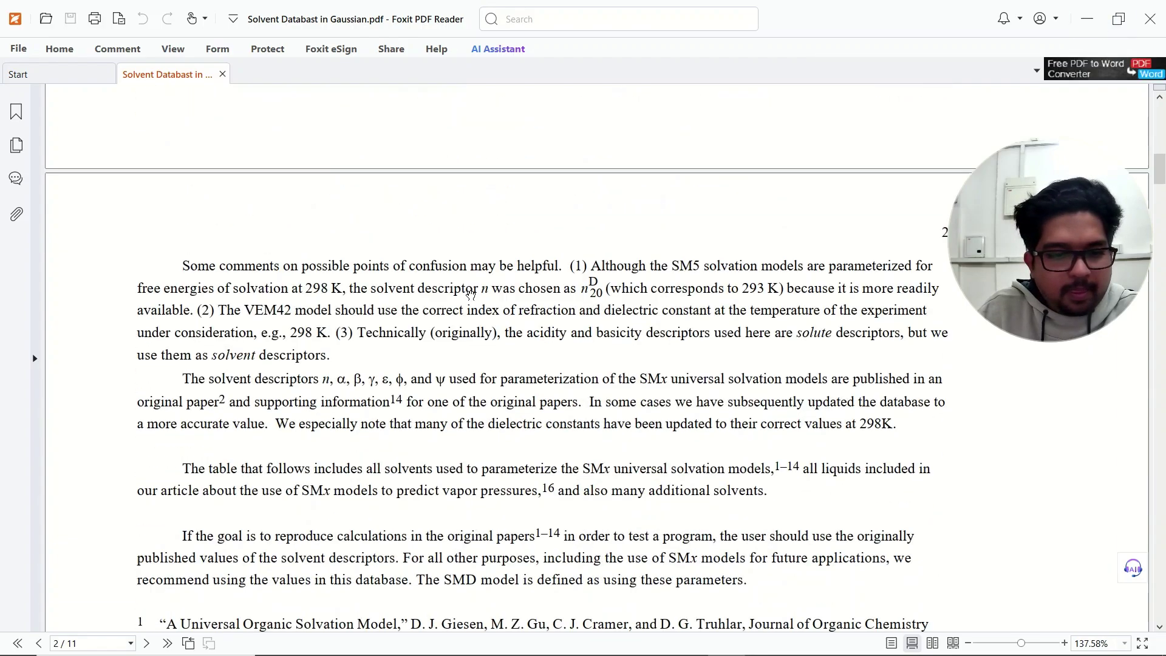
scroll(474, 285, "down", 13)
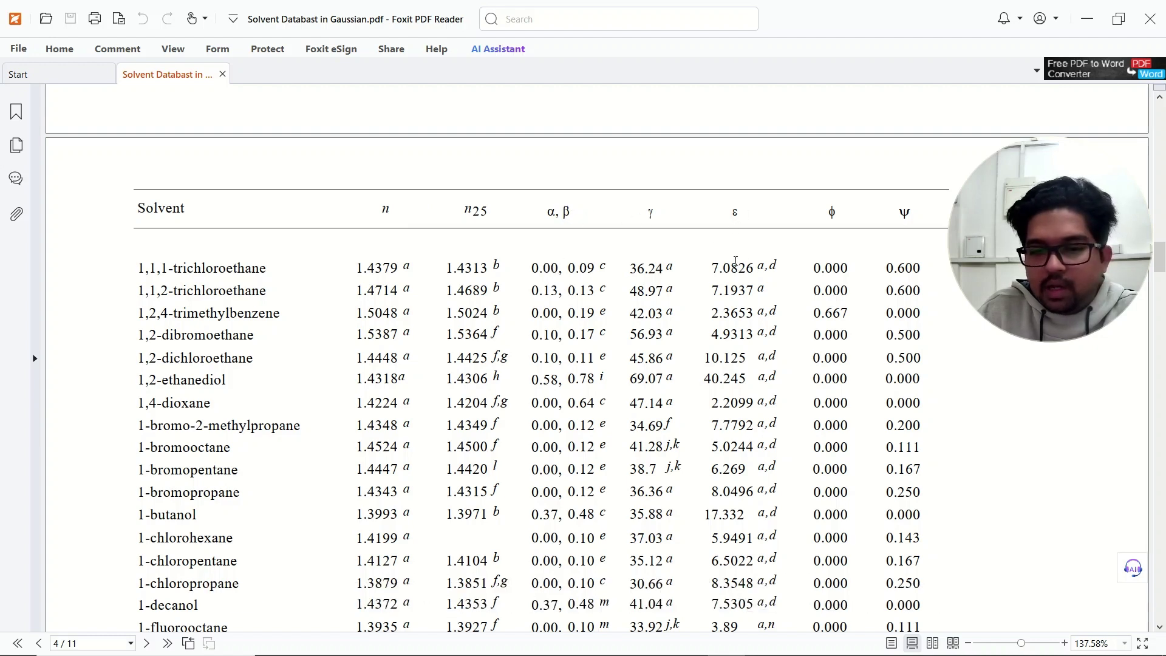
left_click_drag(710, 267, 755, 267)
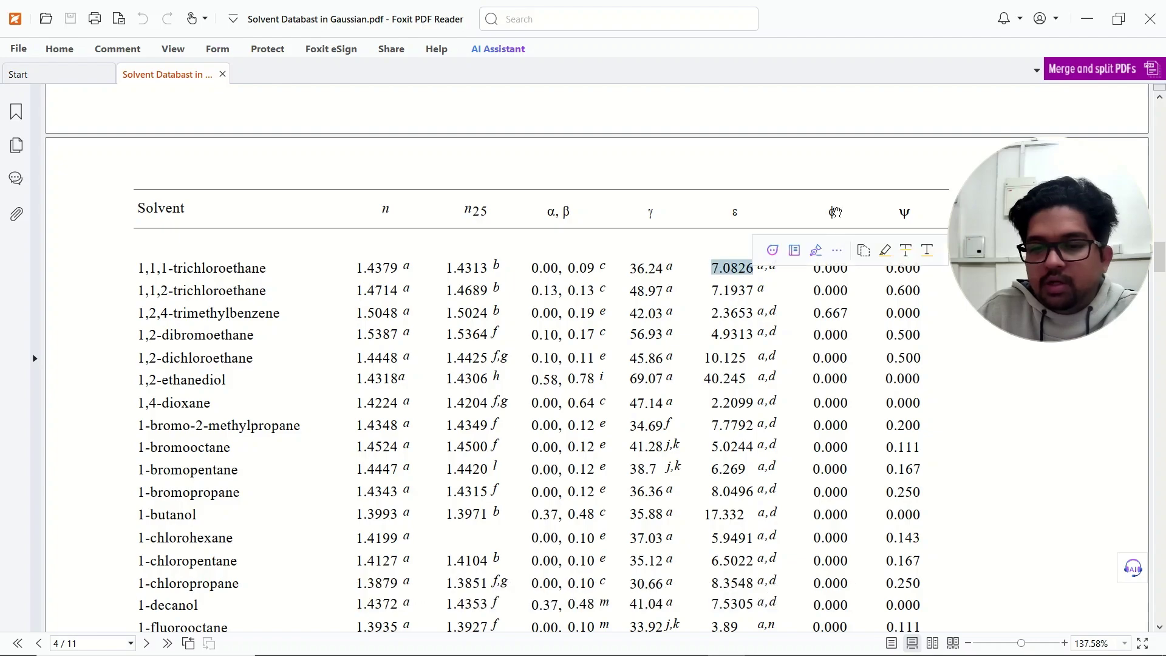
Go back to the descriptor definitions on the first page and read what each symbol stands for
scroll(938, 369, "up", 10)
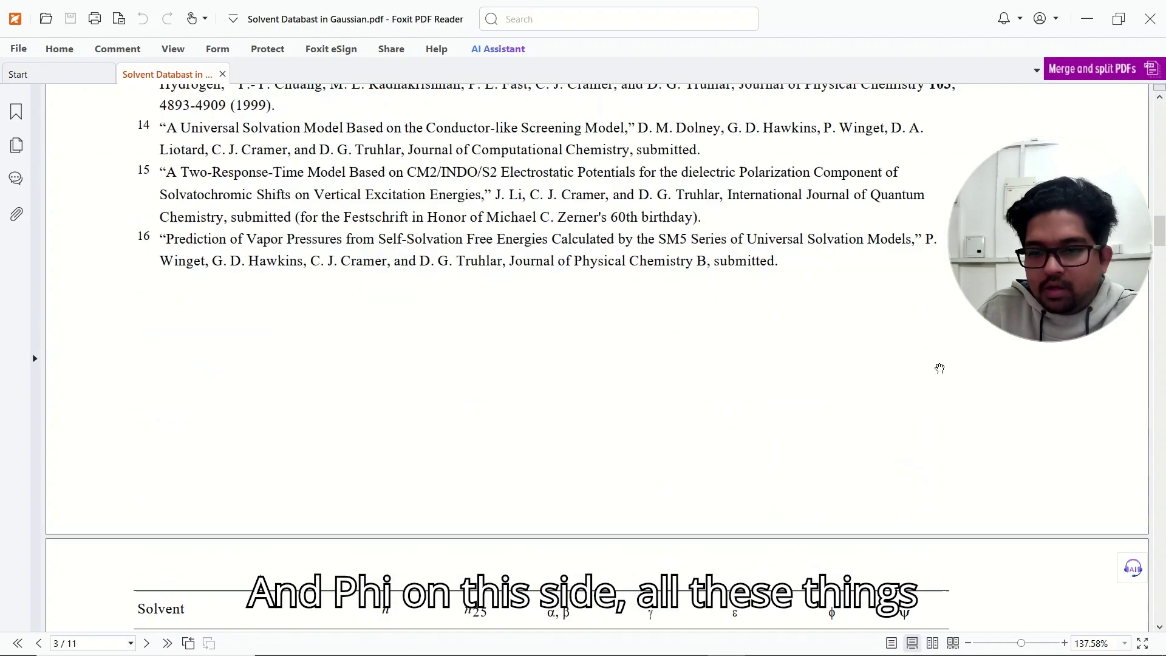
scroll(938, 368, "up", 15)
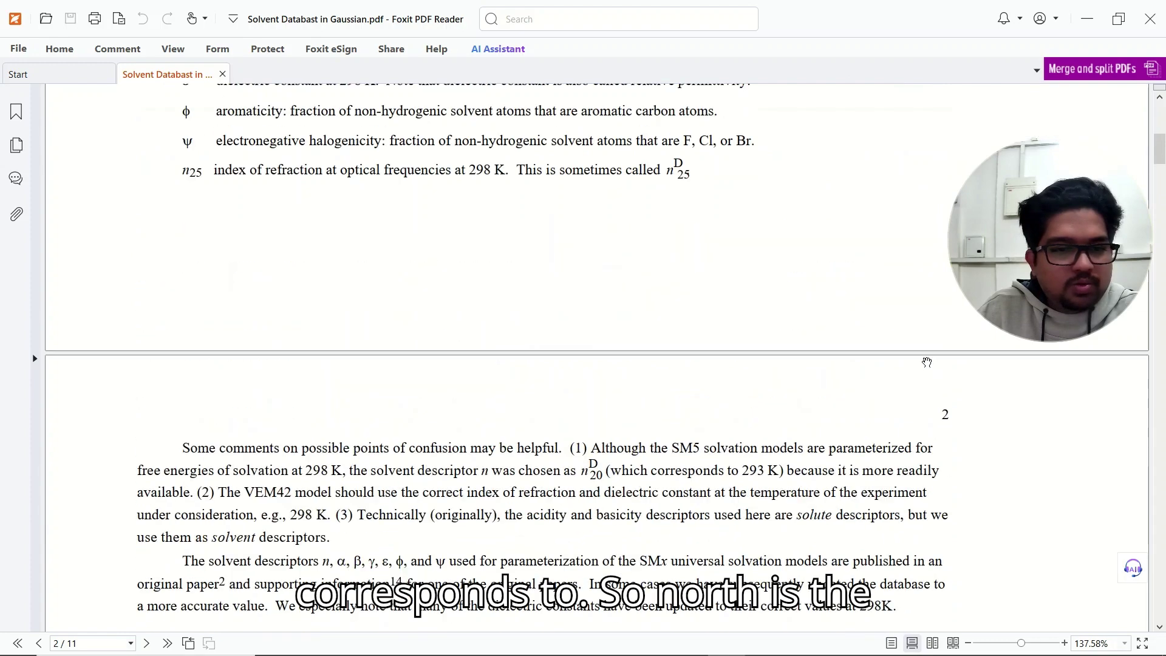
scroll(546, 274, "down", 3)
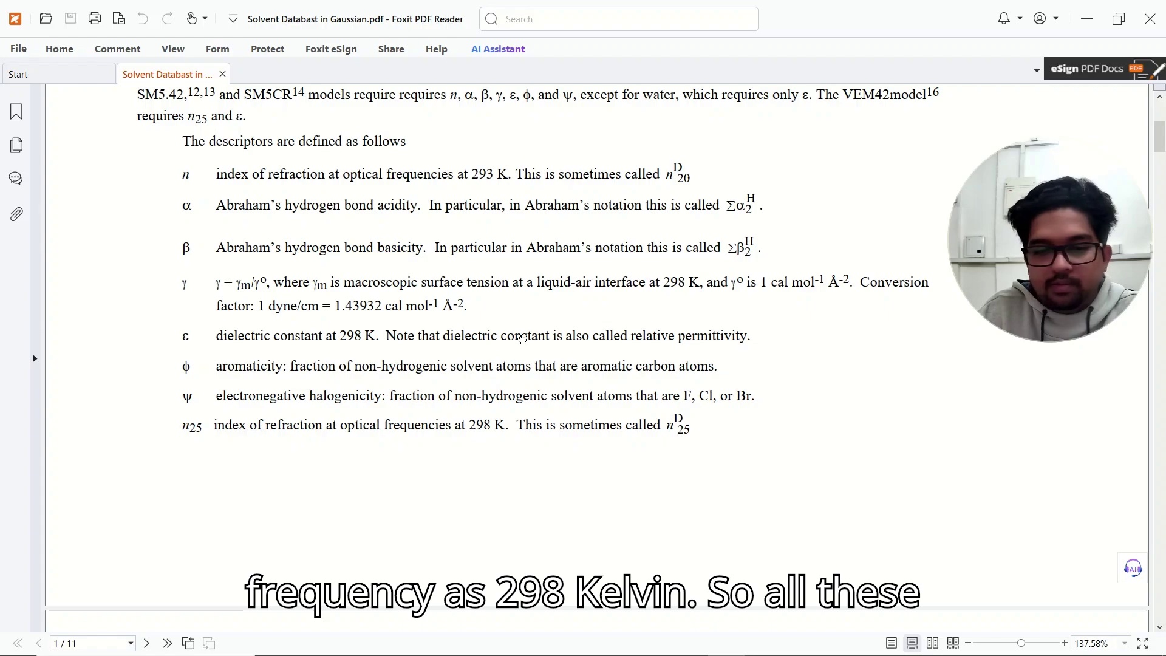
Return to the solvent table on page 4 and highlight the solvent name 1,1,1-trichloroethane
scroll(417, 424, "down", 15)
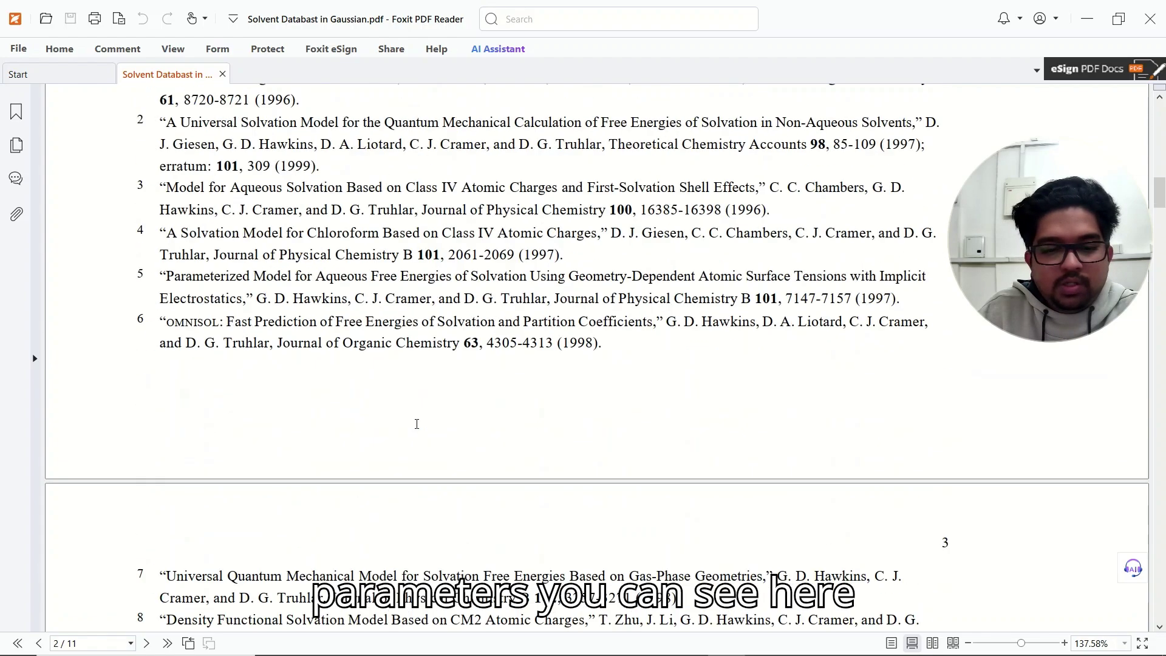
scroll(417, 424, "down", 20)
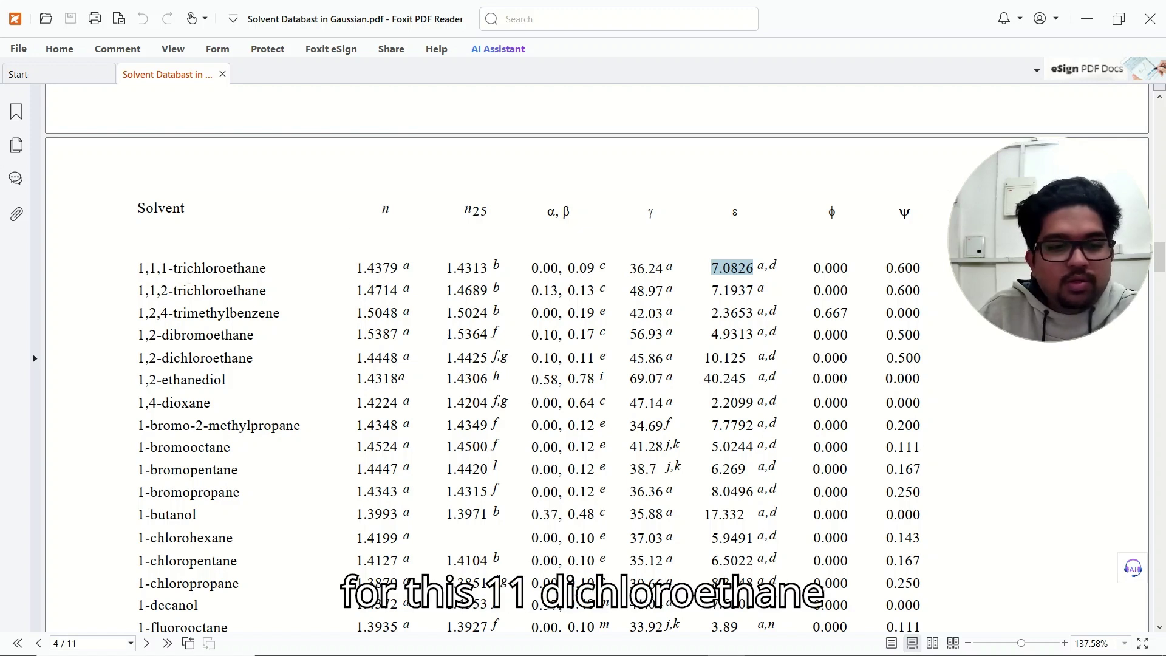
left_click_drag(137, 268, 267, 267)
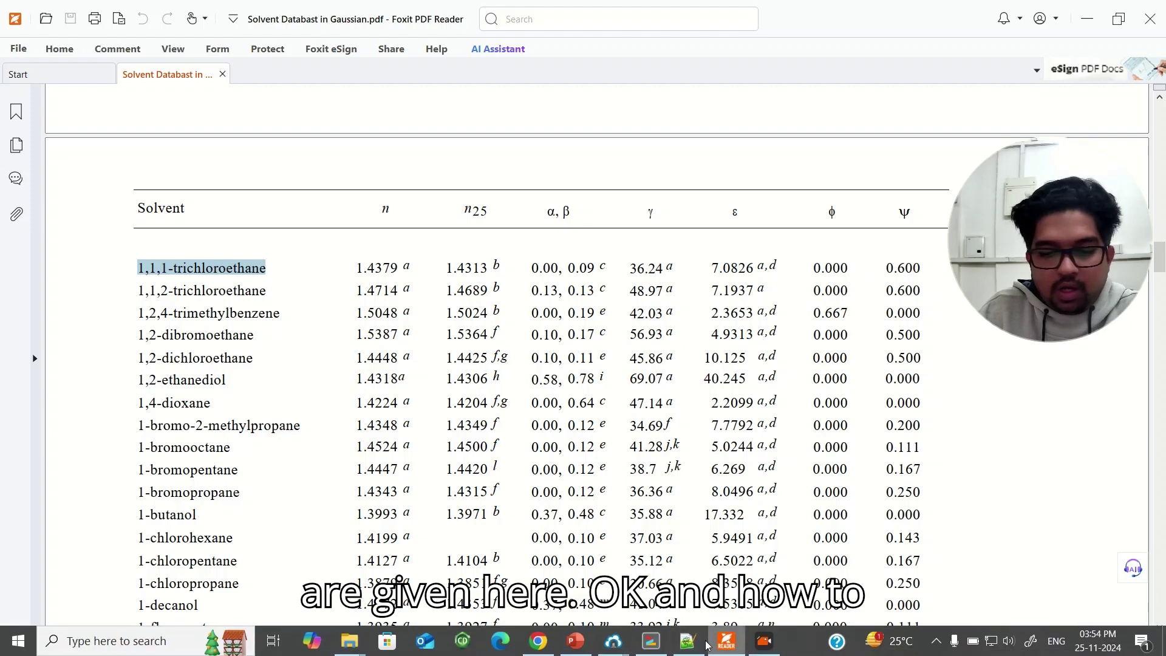
Switch to Chrome, search the web for "gaussian solvent" in a new tab, and open the SCRF page on gaussian.com
left_click(688, 643)
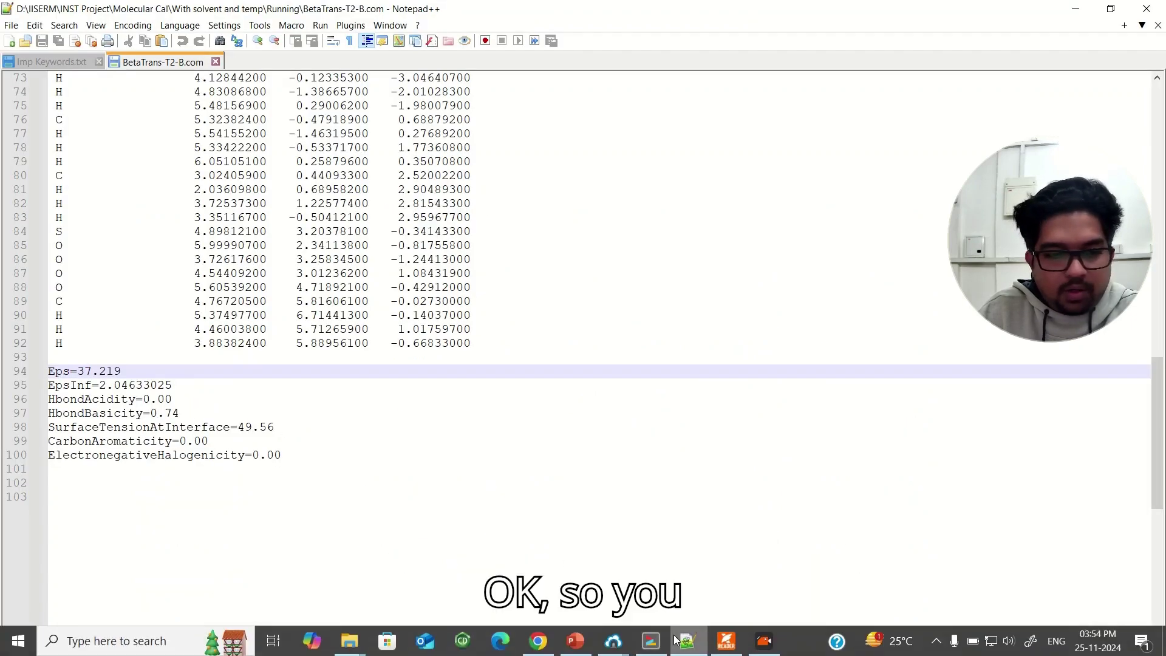
left_click(585, 645)
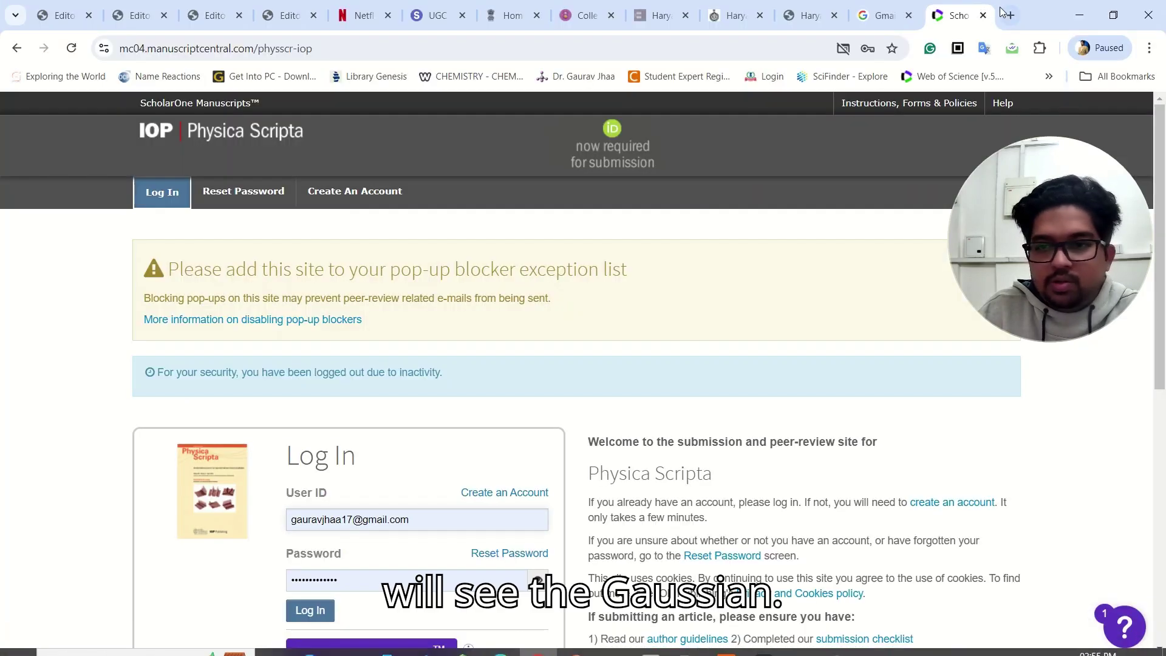
key("ctrl+t")
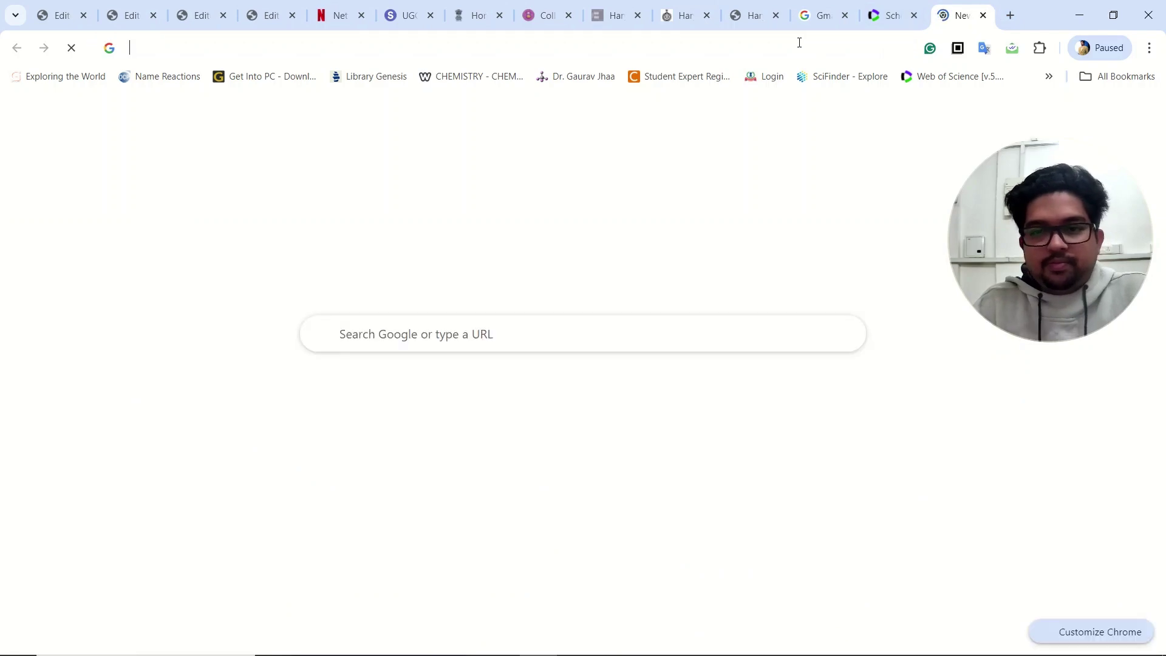
left_click(799, 43)
type("gaussian")
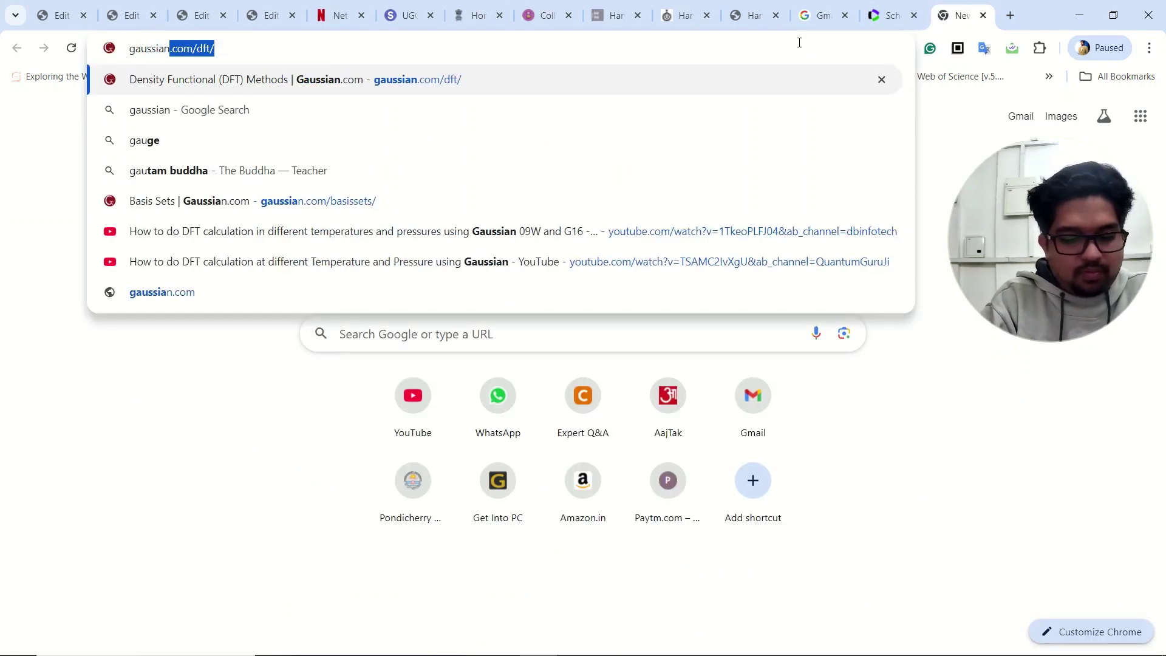
type(" sol")
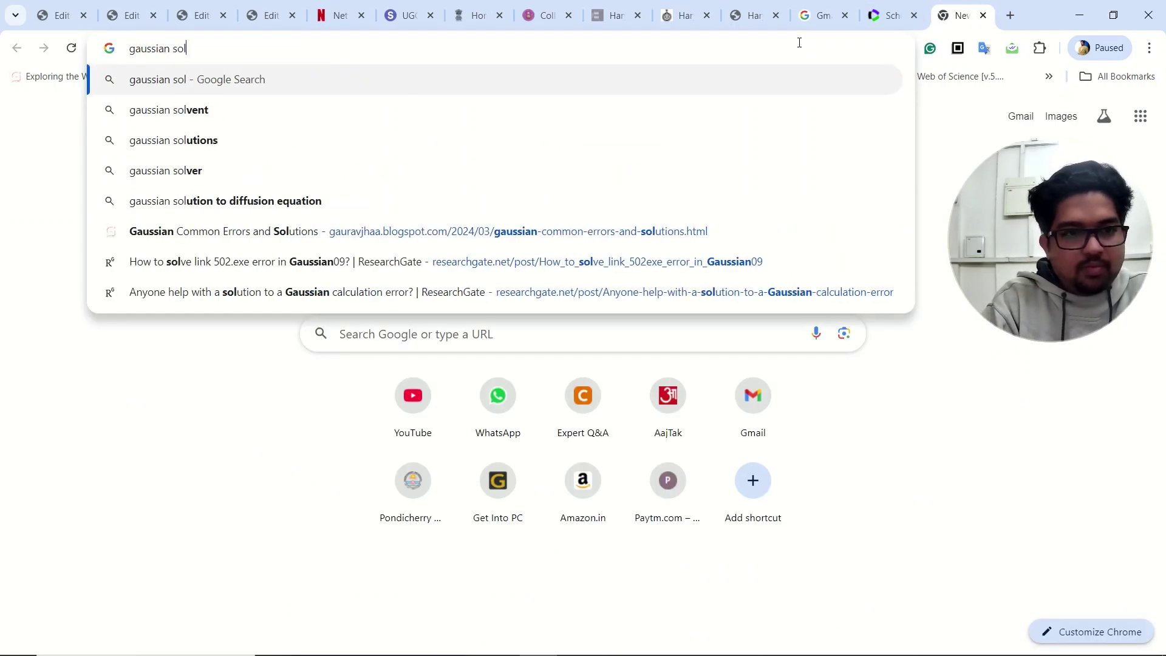
left_click(250, 110)
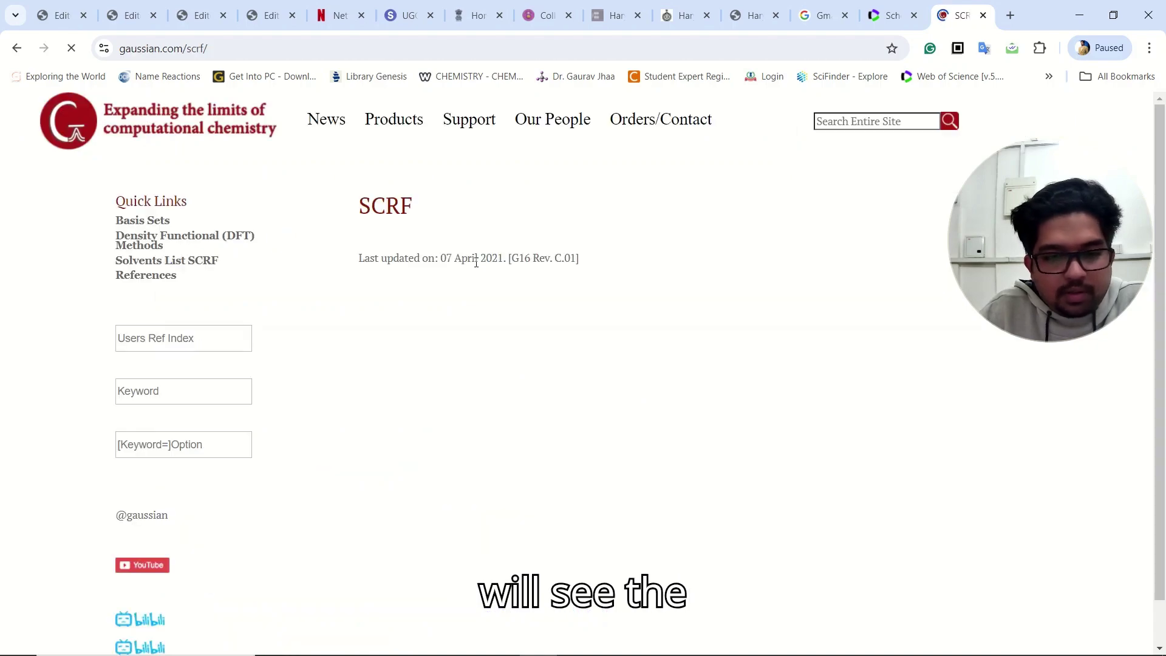
Look through the SCRF page's Description, Input, Options, Availability and Related Keywords sections for manual solvent parameters, and open Examples
scroll(479, 276, "down", 15)
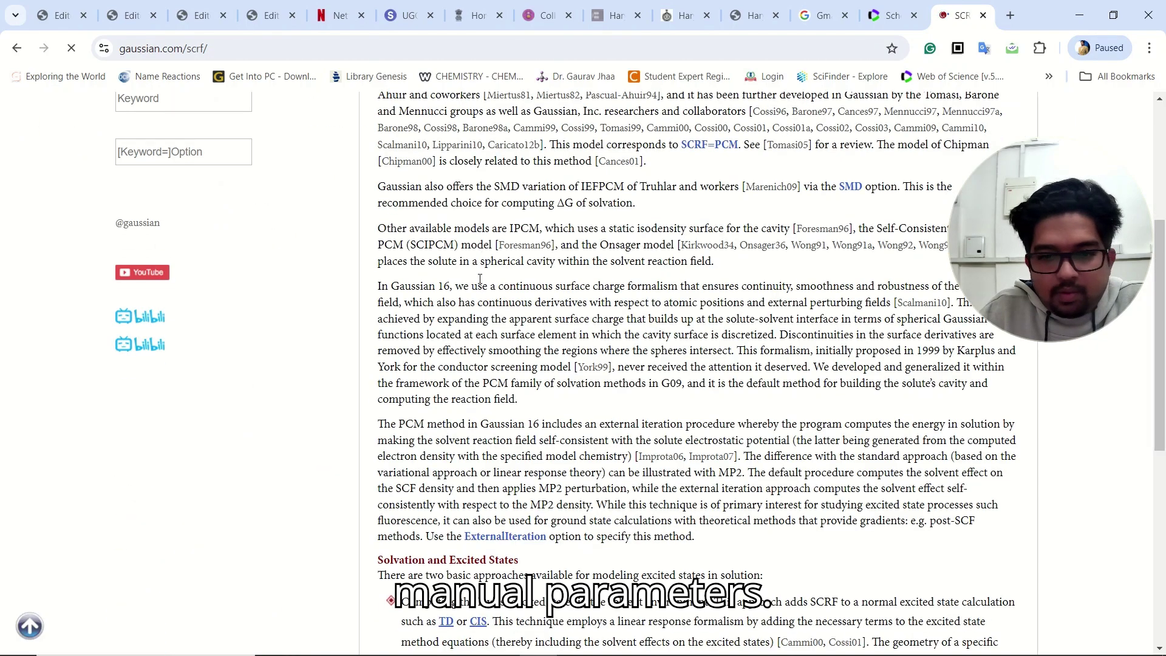
scroll(481, 283, "down", 2)
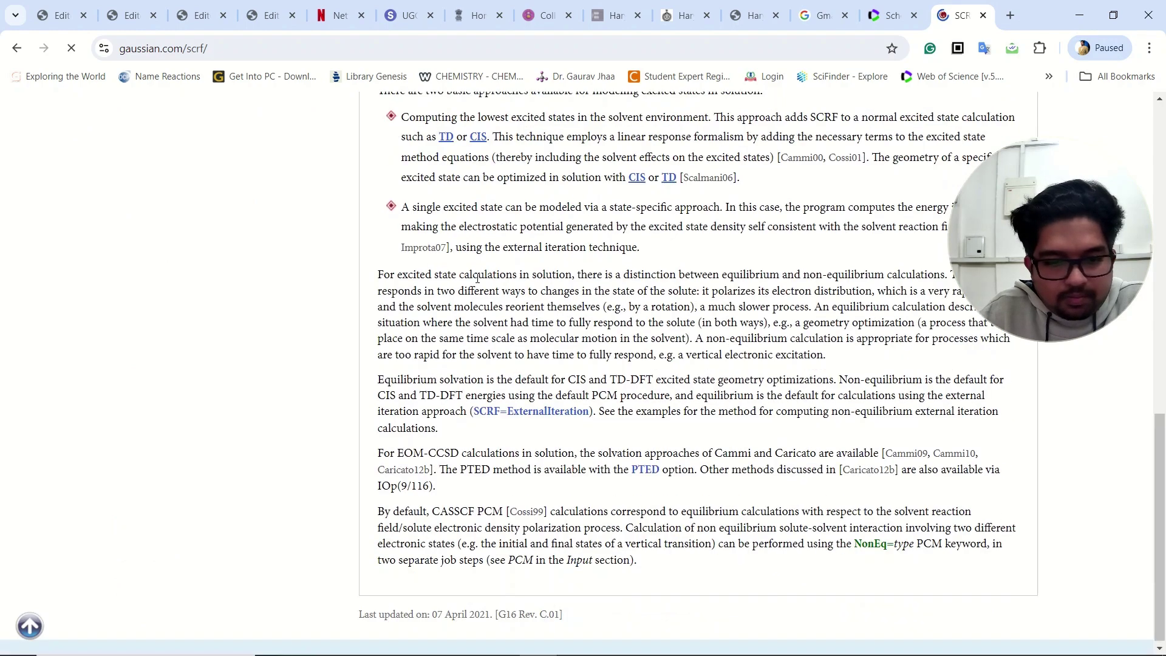
scroll(478, 278, "up", 15)
left_click(478, 233)
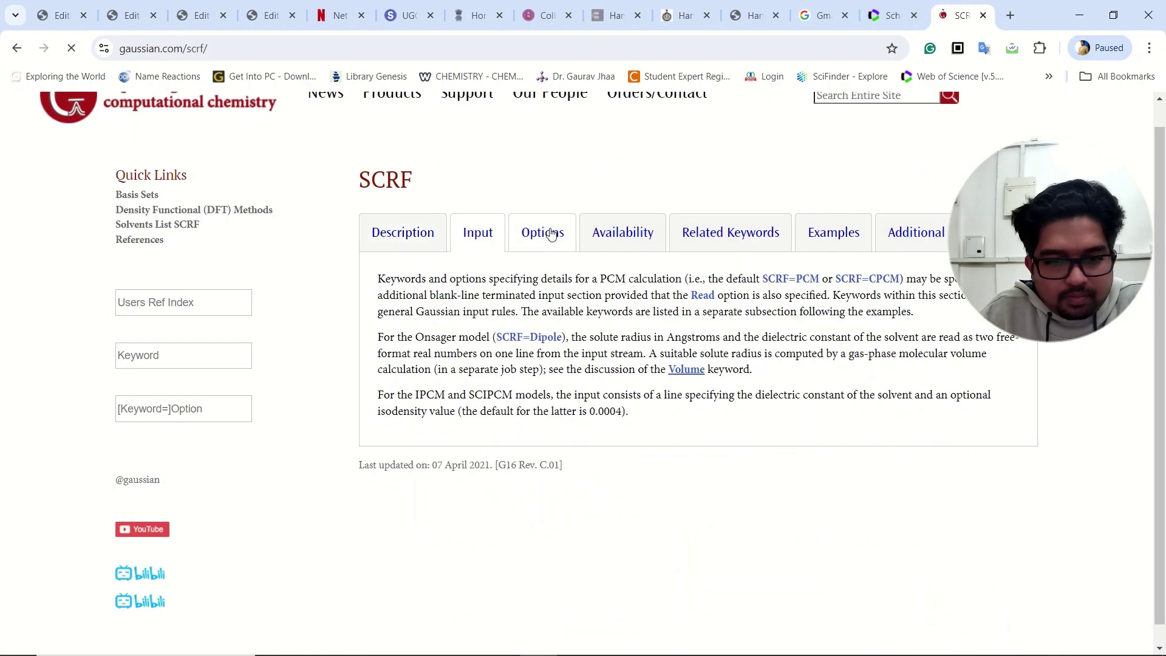
left_click(551, 235)
left_click(636, 237)
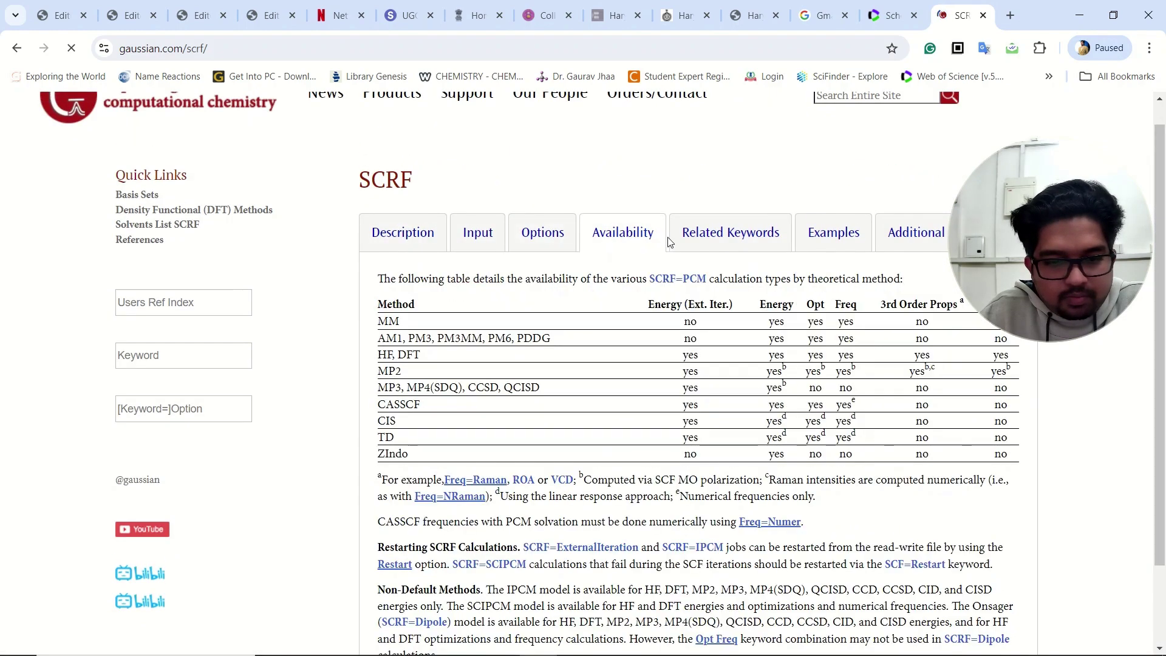
left_click(716, 238)
left_click(811, 240)
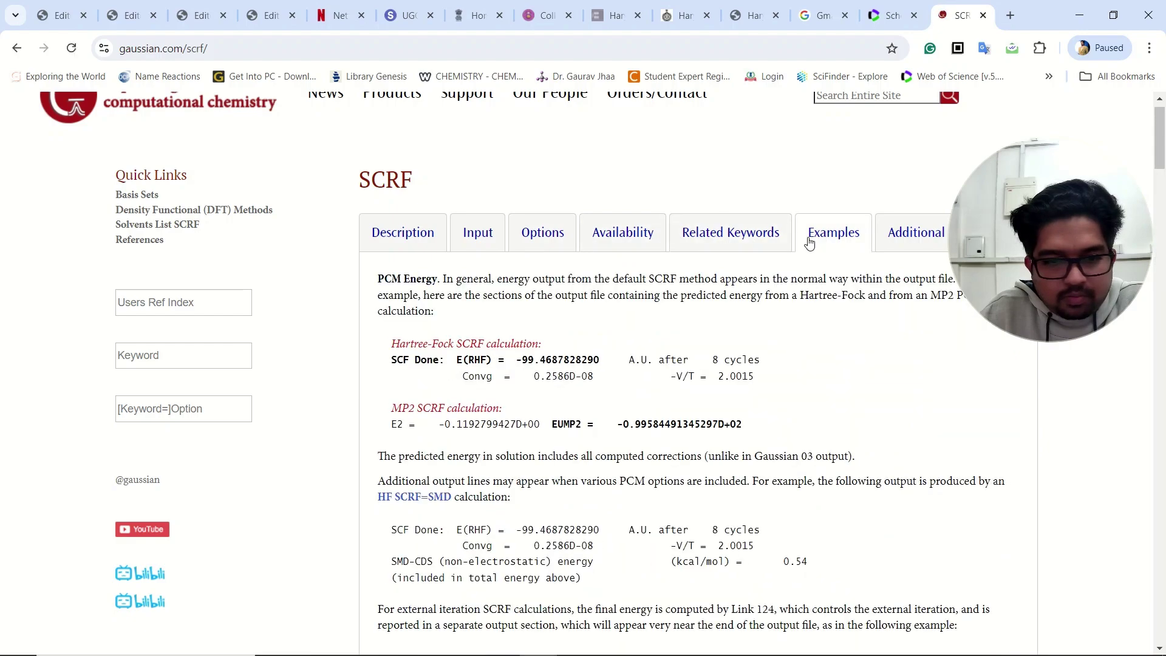
Scan the SCRF Examples section from start to end for an input file that defines solvent parameters manually
scroll(672, 320, "down", 5)
scroll(672, 320, "down", 15)
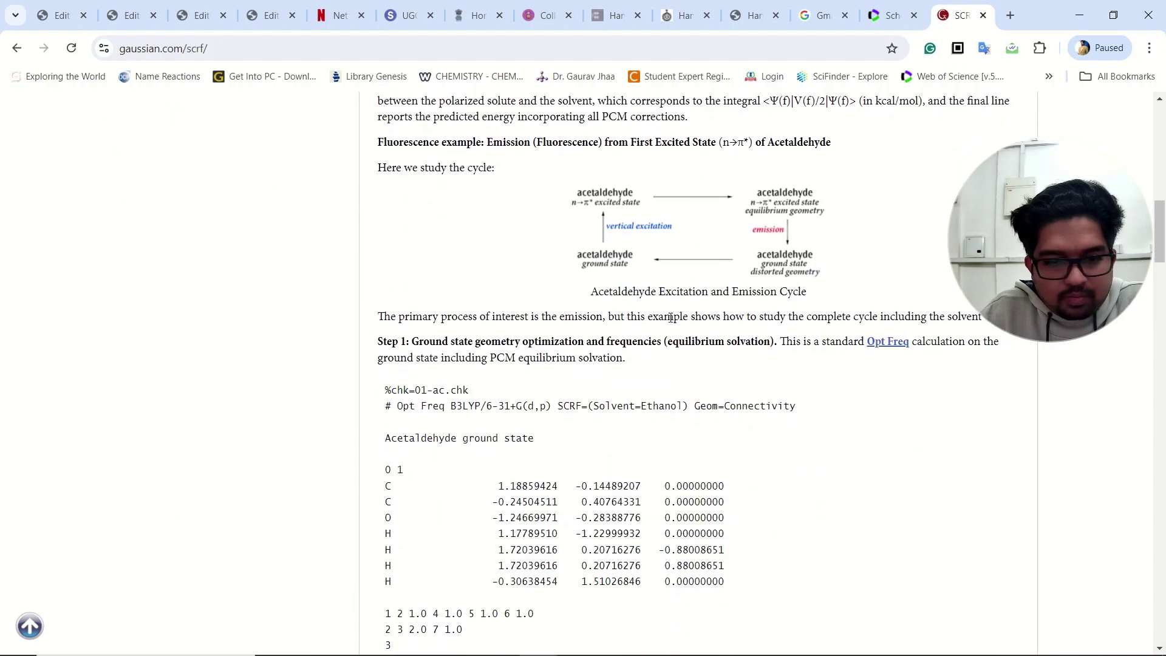
scroll(672, 322, "down", 20)
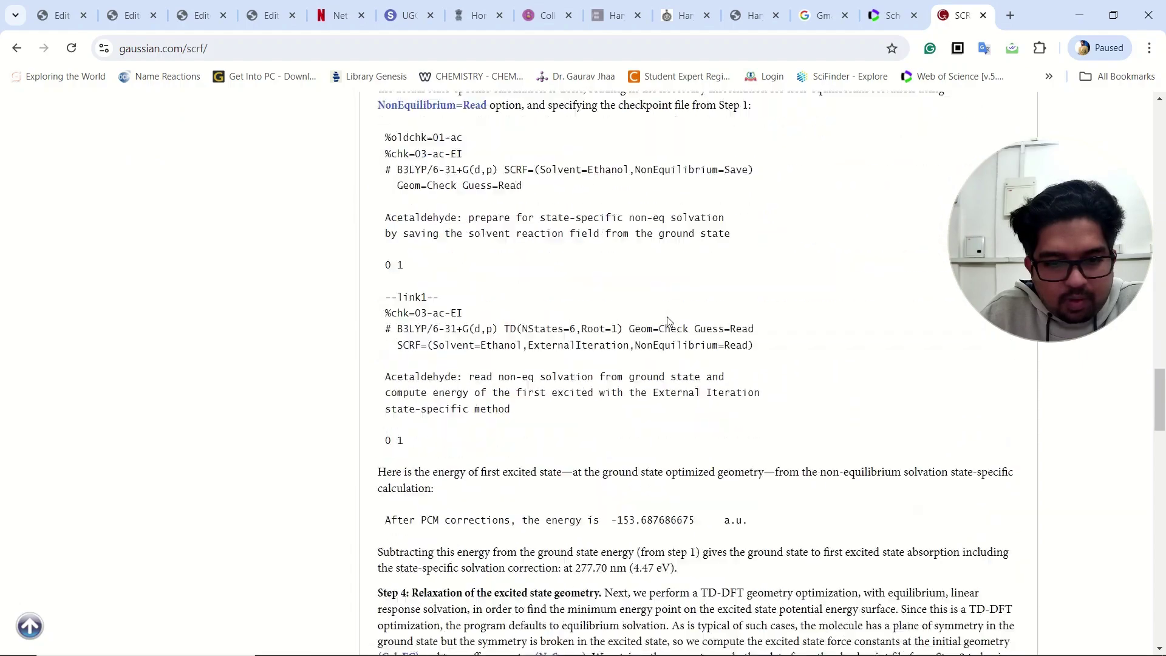
scroll(668, 318, "down", 15)
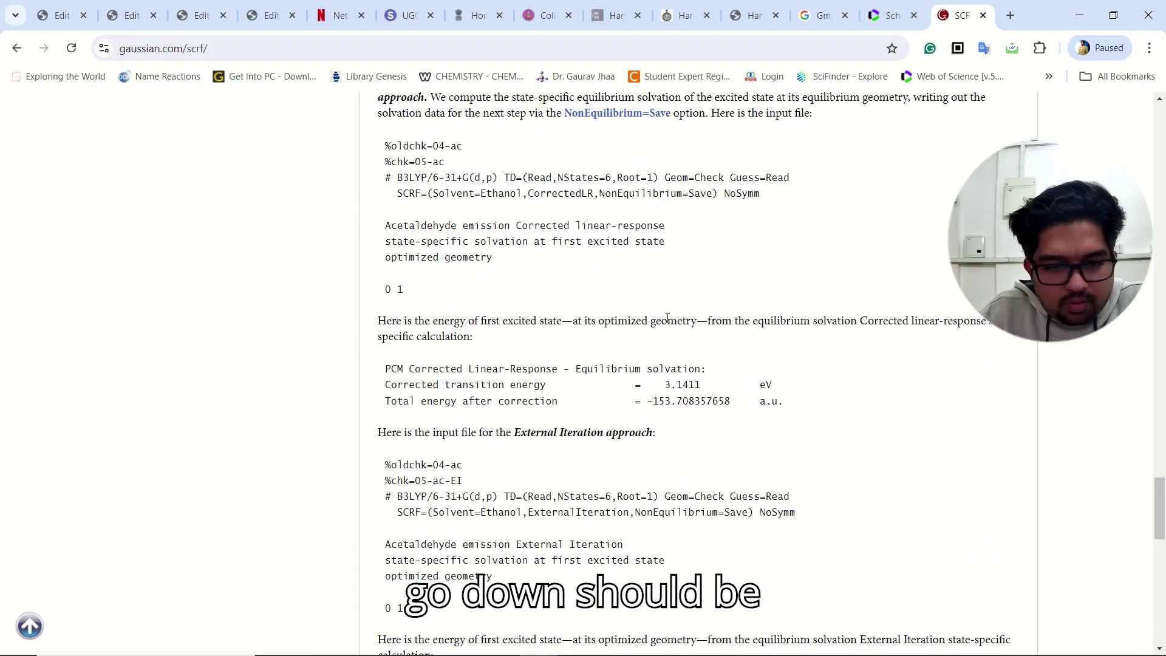
scroll(668, 322, "down", 7)
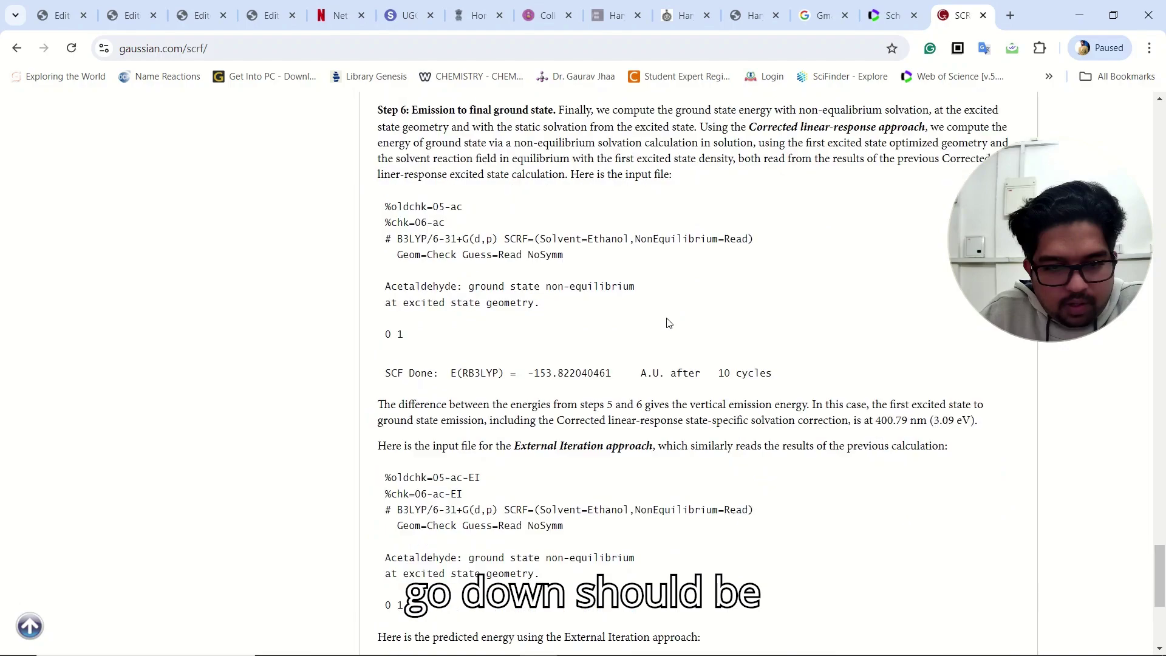
scroll(668, 319, "down", 5)
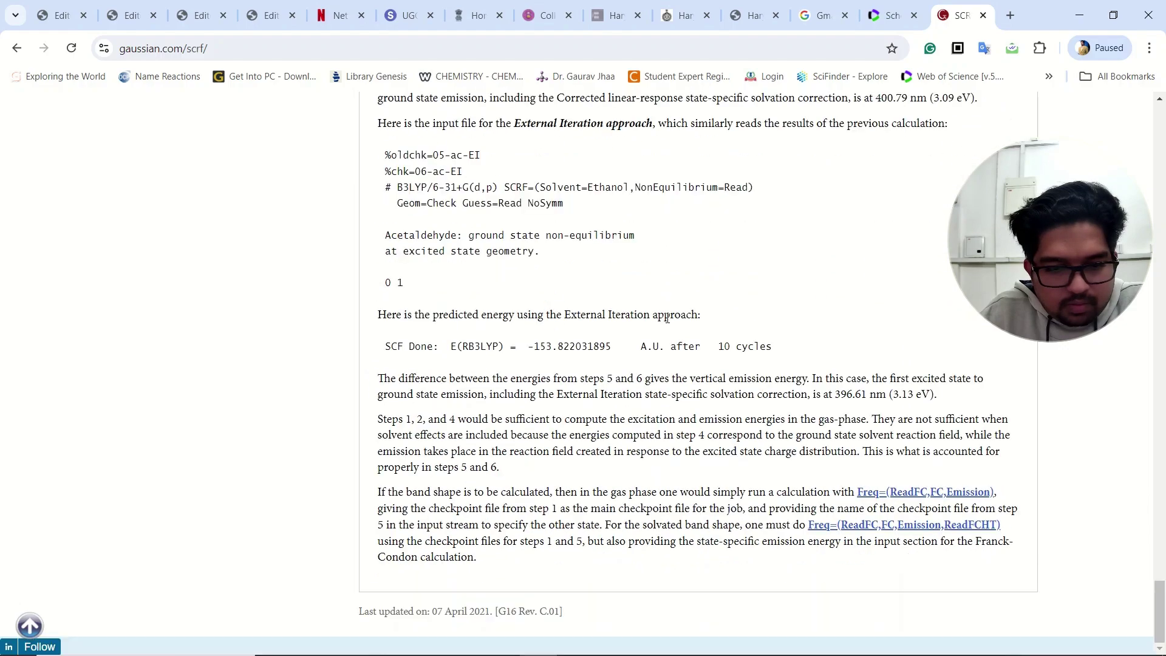
scroll(668, 321, "up", 17)
scroll(668, 322, "up", 7)
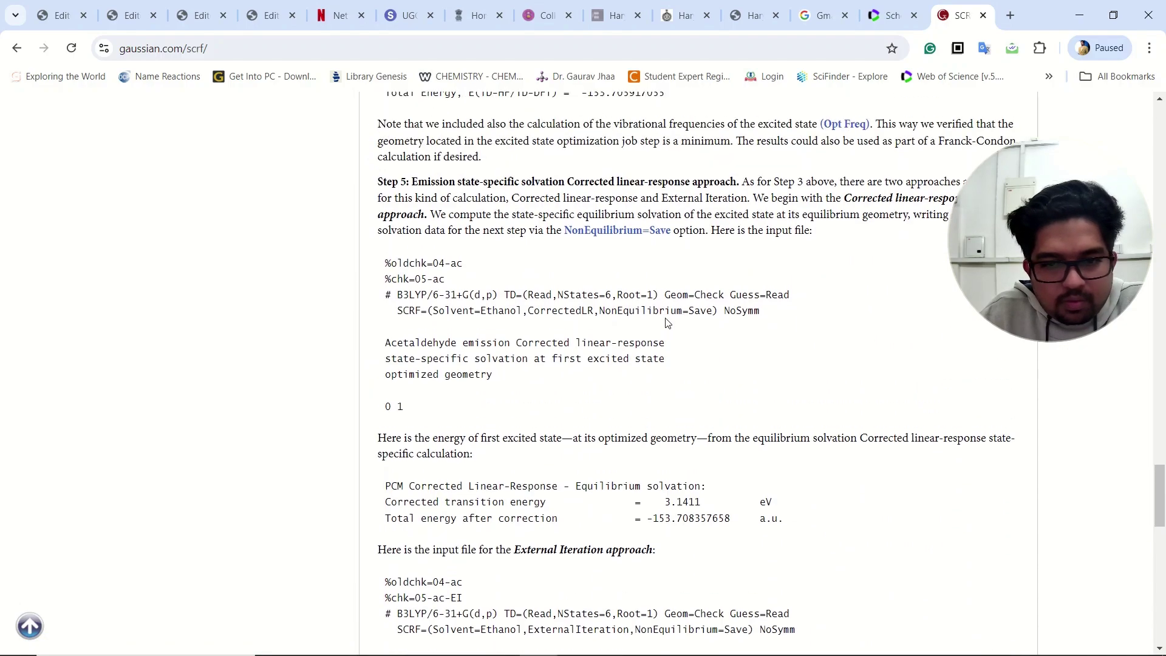
scroll(665, 318, "up", 7)
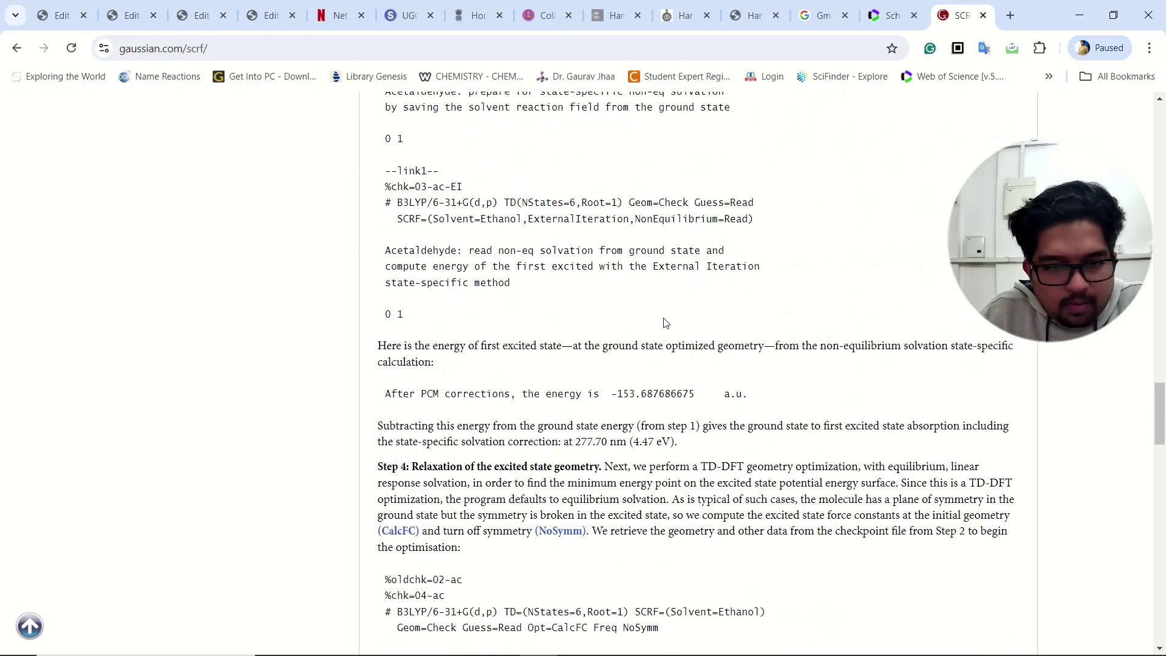
scroll(664, 319, "up", 6)
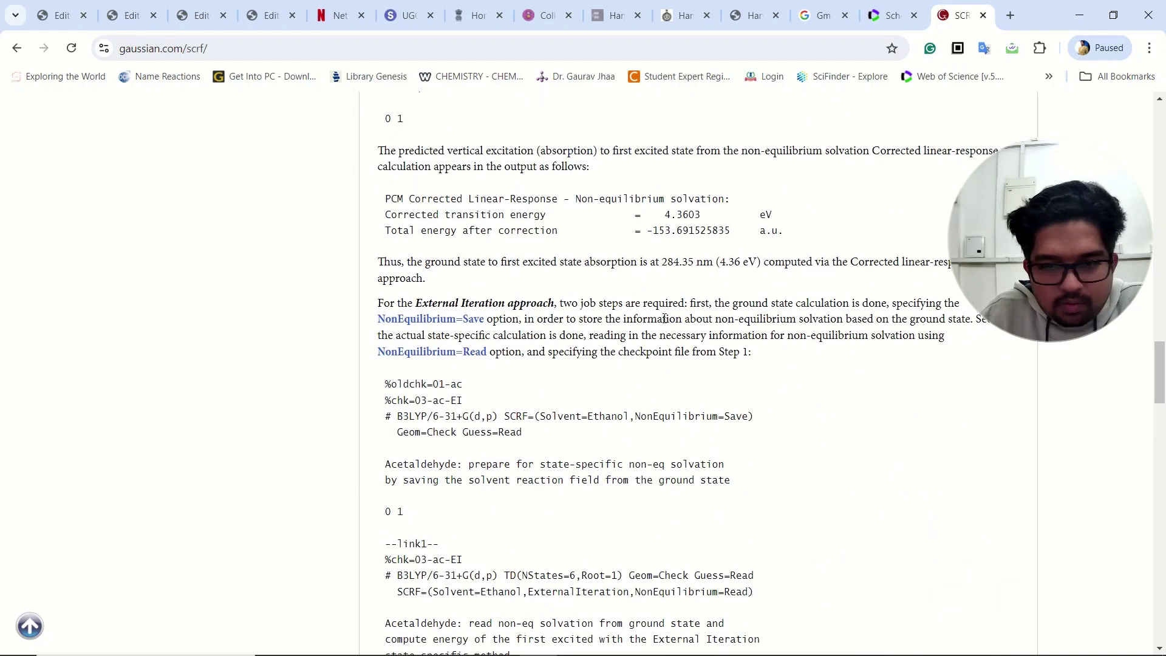
scroll(665, 318, "up", 11)
scroll(665, 319, "up", 20)
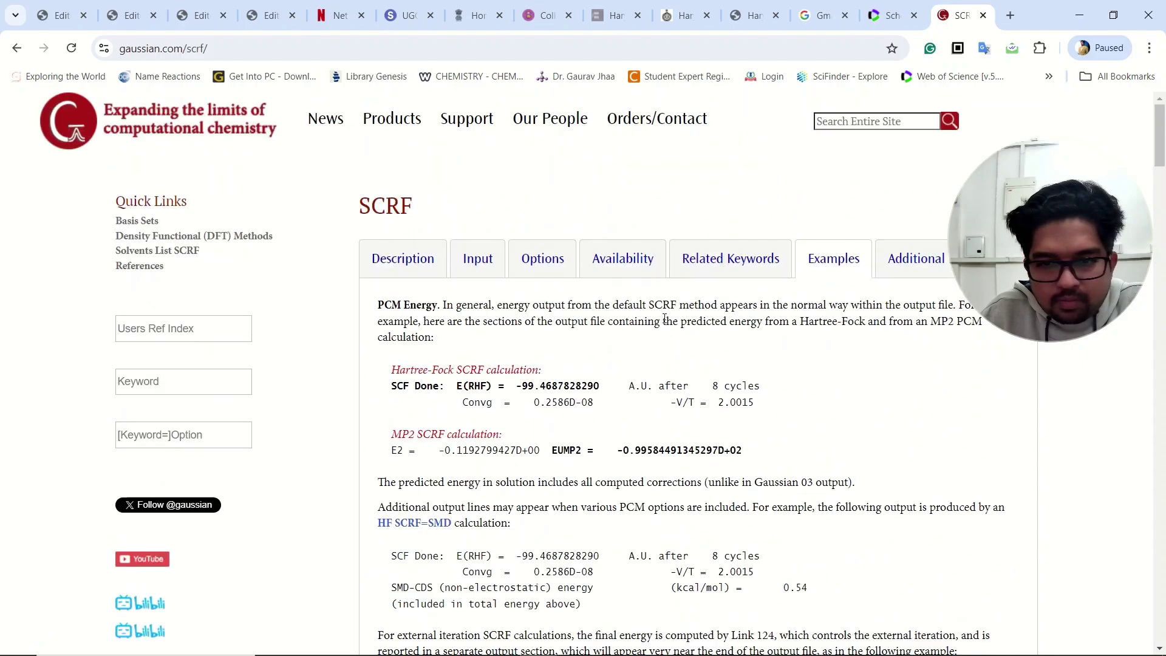
Open the Additional section of the SCRF page and locate the Eps line in the generic SMD solvent example
left_click(917, 258)
scroll(570, 358, "down", 6)
scroll(570, 359, "down", 6)
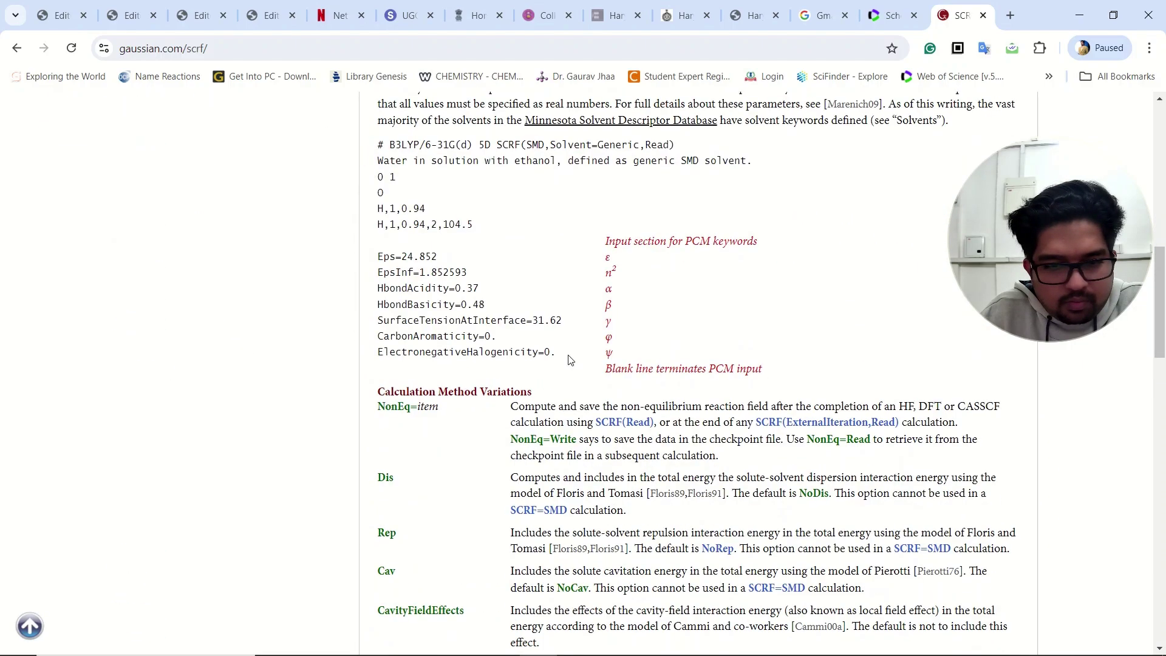
scroll(555, 279, "down", 1)
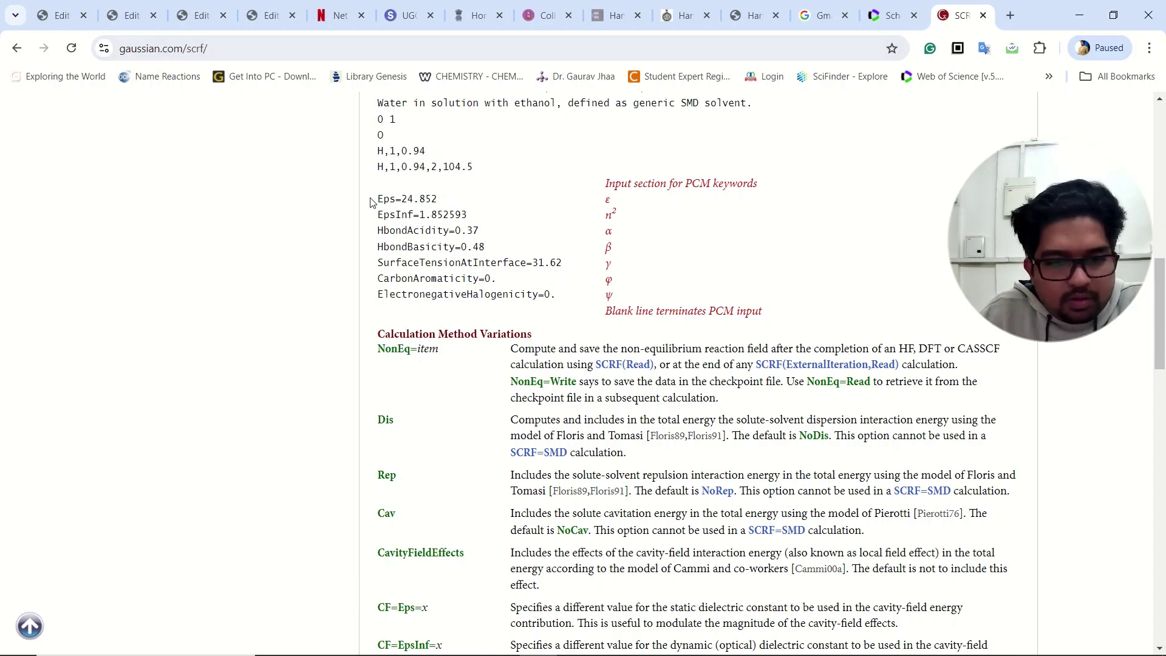
left_click_drag(377, 199, 401, 198)
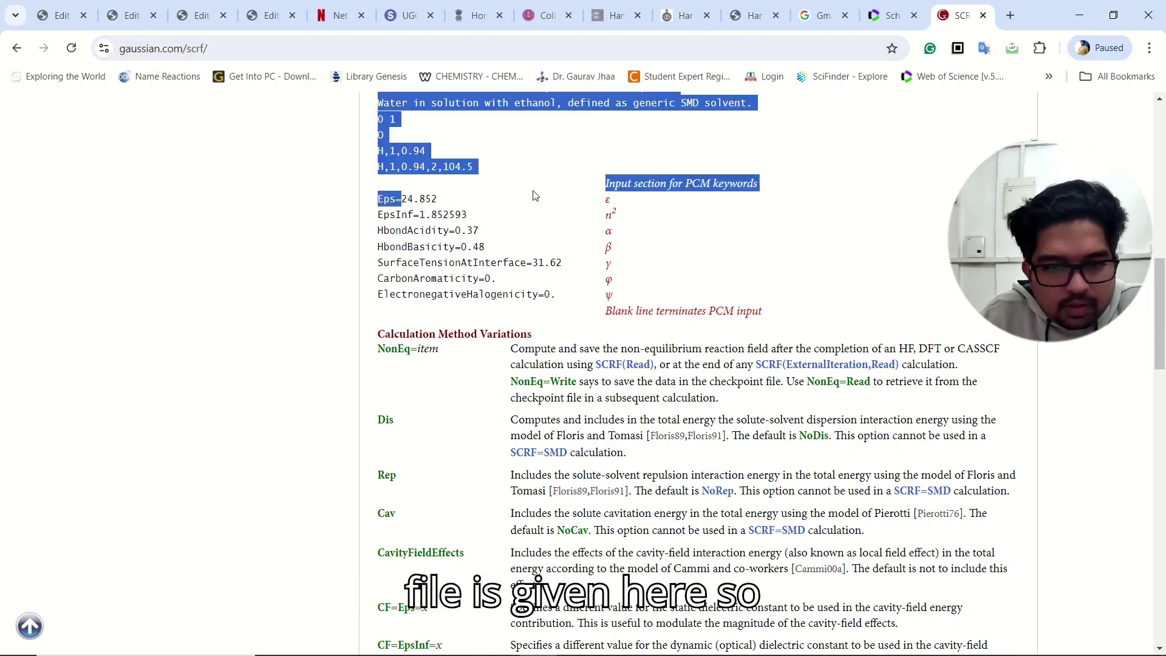
left_click(544, 198)
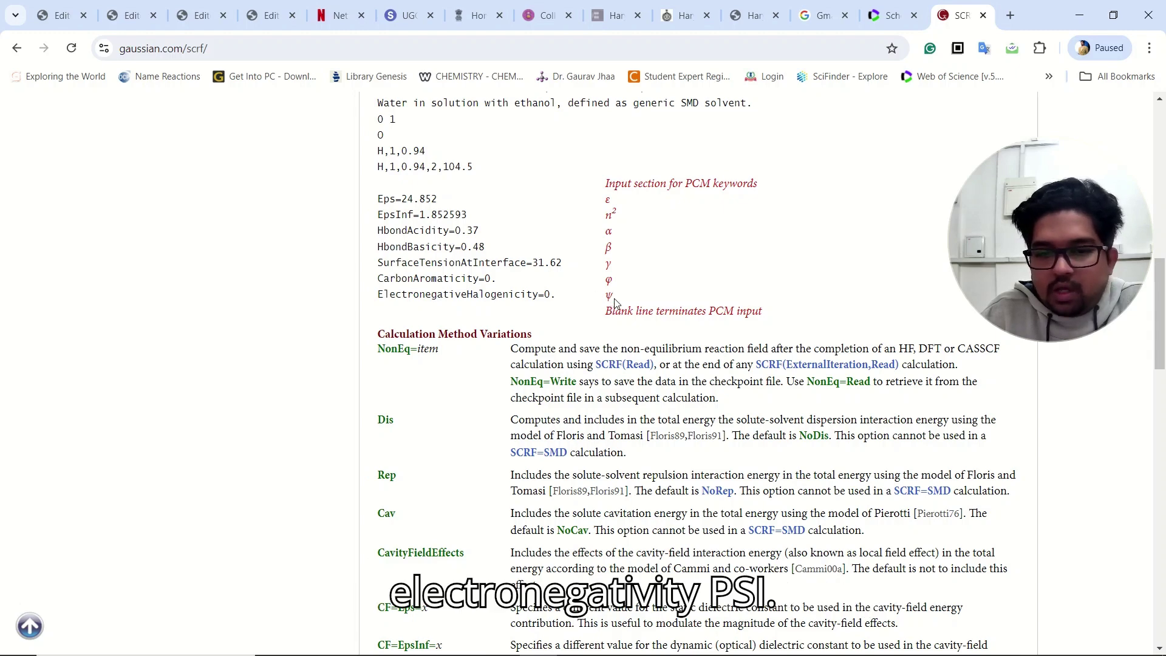
Mark the start of the example's solvent parameter block and switch to the input file in Notepad++ to review its parameters
mouse_move(676, 647)
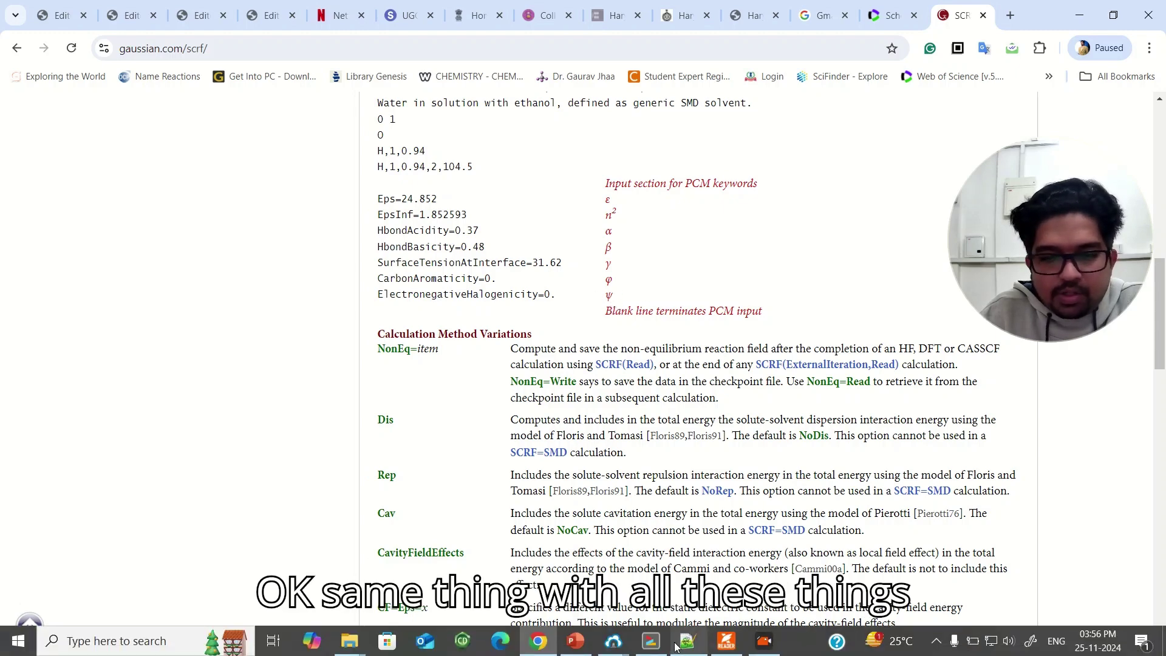
mouse_move(376, 198)
left_mouse_down()
mouse_move(444, 214)
mouse_move(534, 278)
mouse_move(389, 294)
mouse_move(396, 214)
mouse_move(377, 209)
left_mouse_up()
left_click(483, 208)
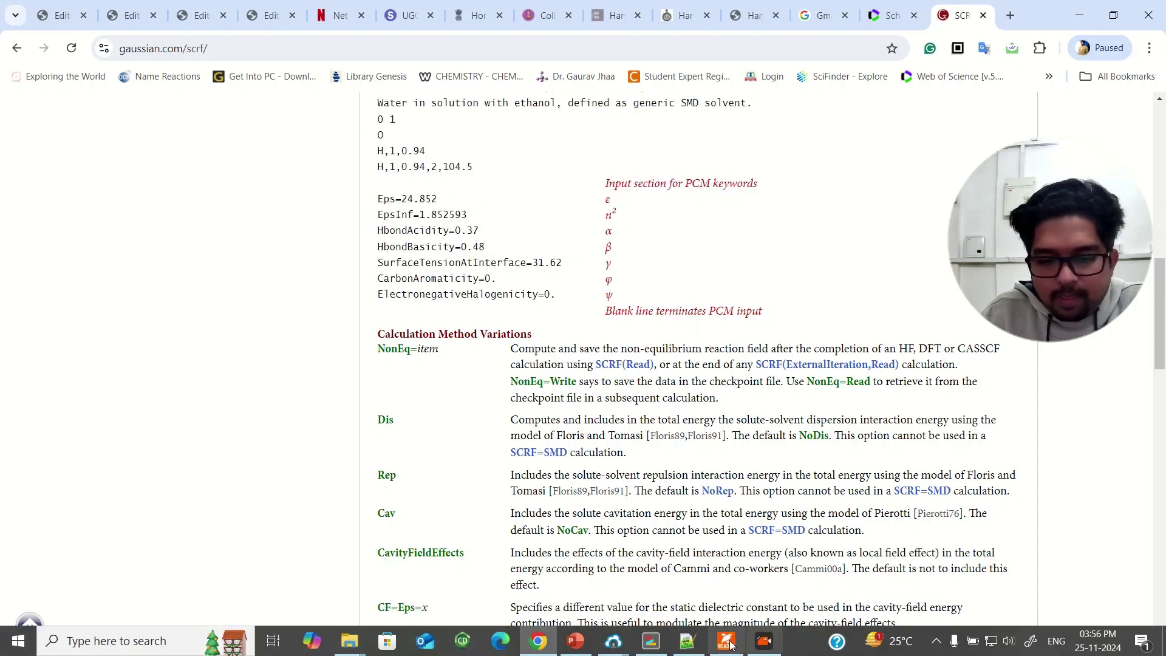
left_click(687, 641)
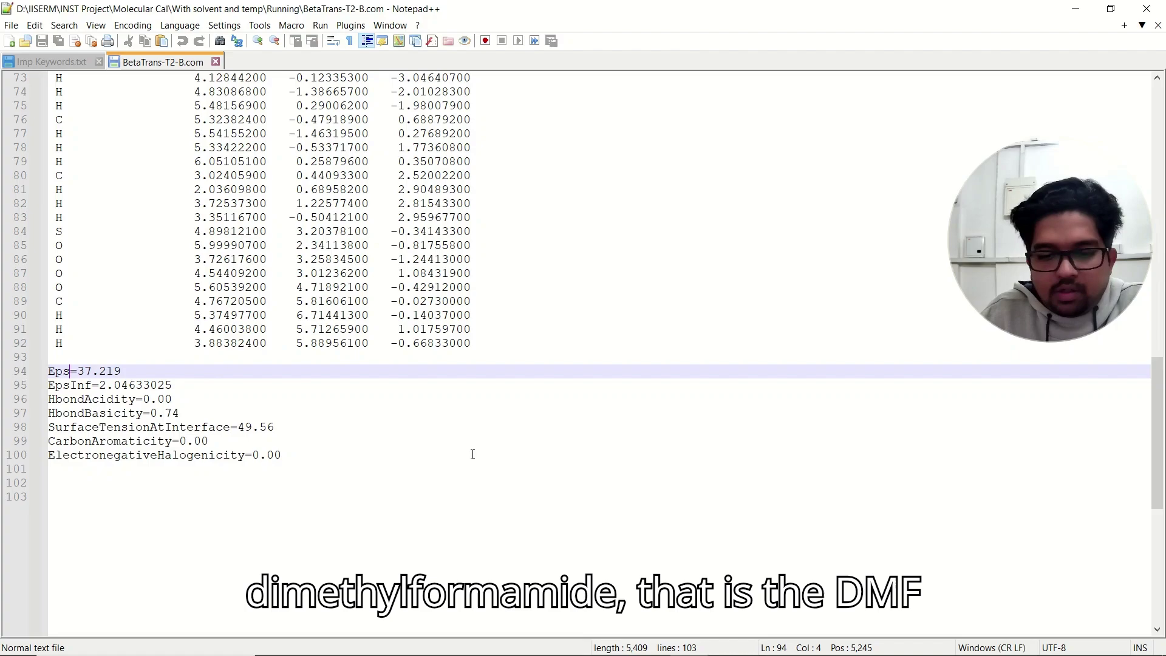
Switch to the solvent database PDF in Foxit PDF Reader and find the N,N-dimethylformamide row in the solvent table
mouse_move(728, 642)
left_click(730, 608)
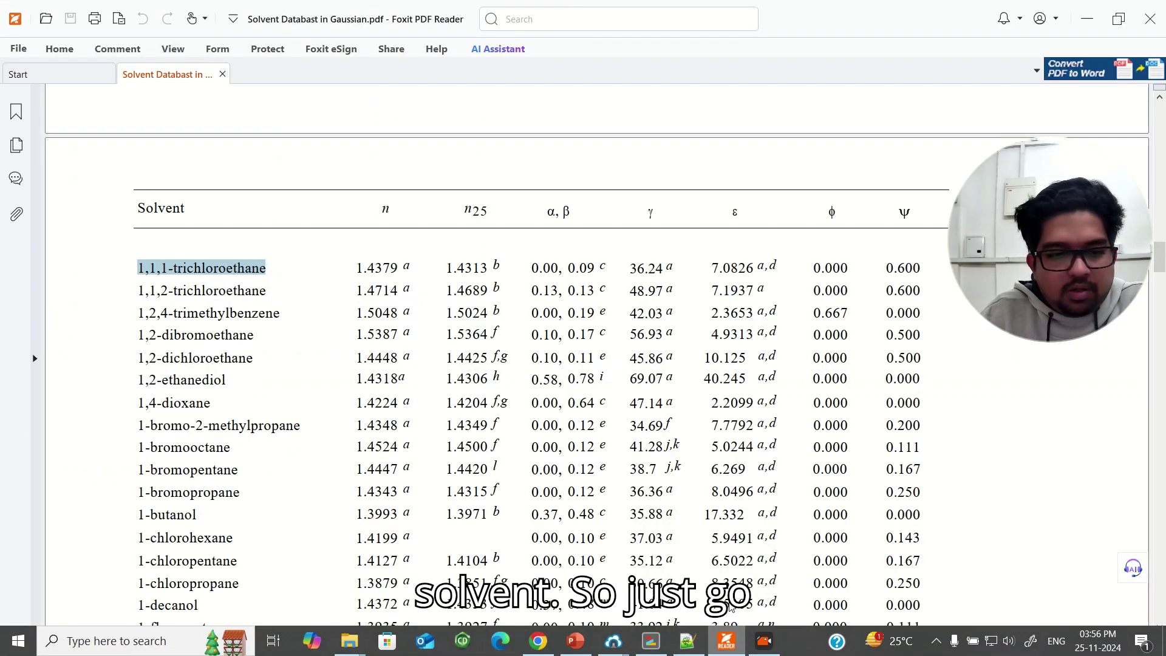
scroll(457, 288, "down", 9)
scroll(463, 299, "down", 20)
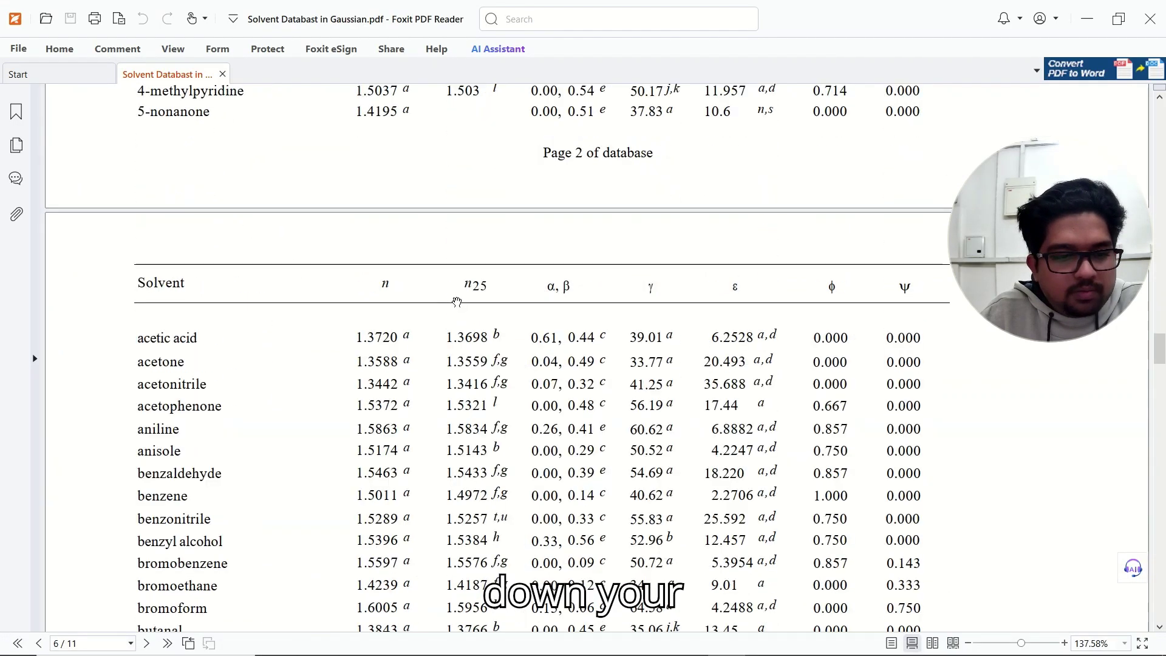
scroll(457, 299, "down", 20)
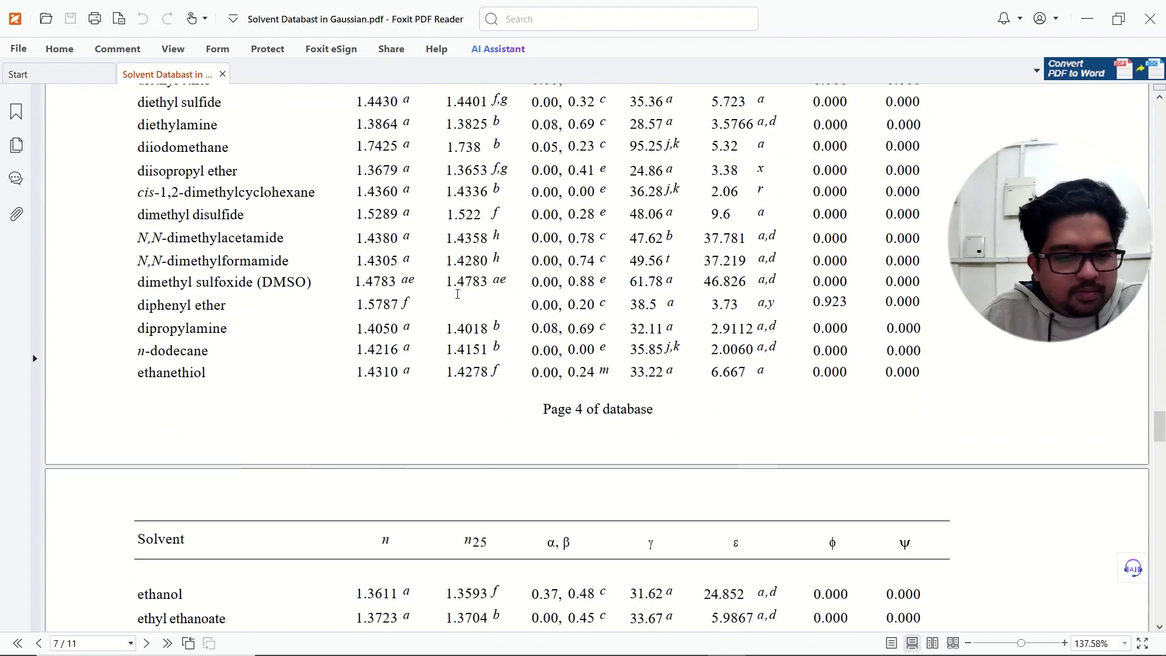
scroll(452, 298, "down", 15)
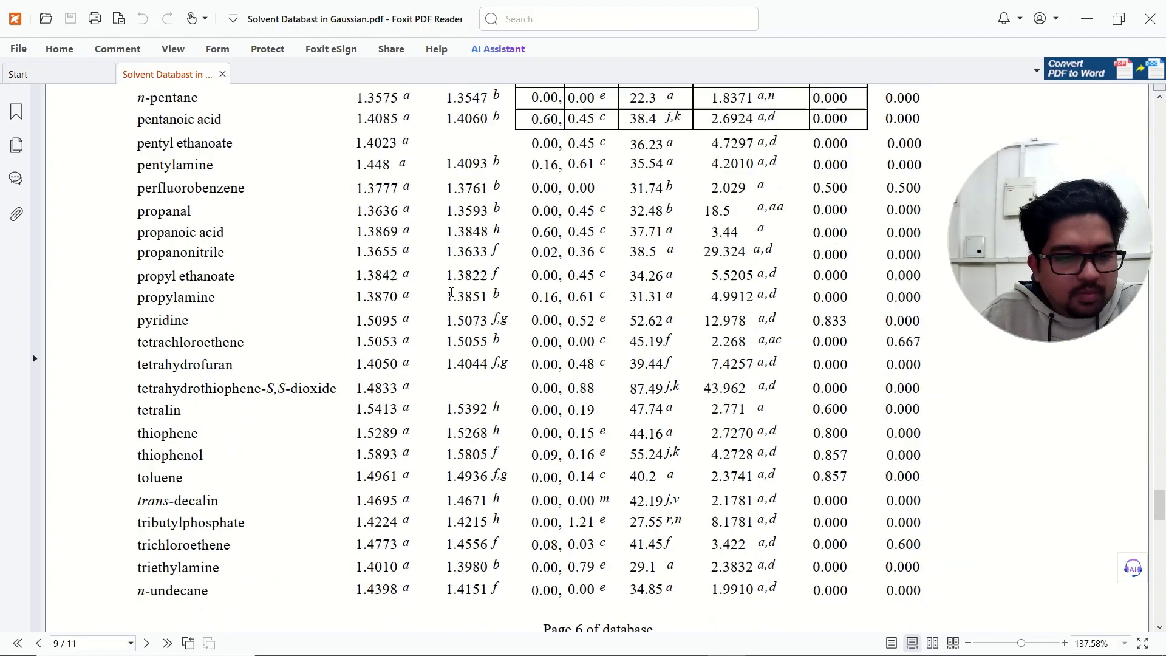
scroll(469, 290, "down", 4)
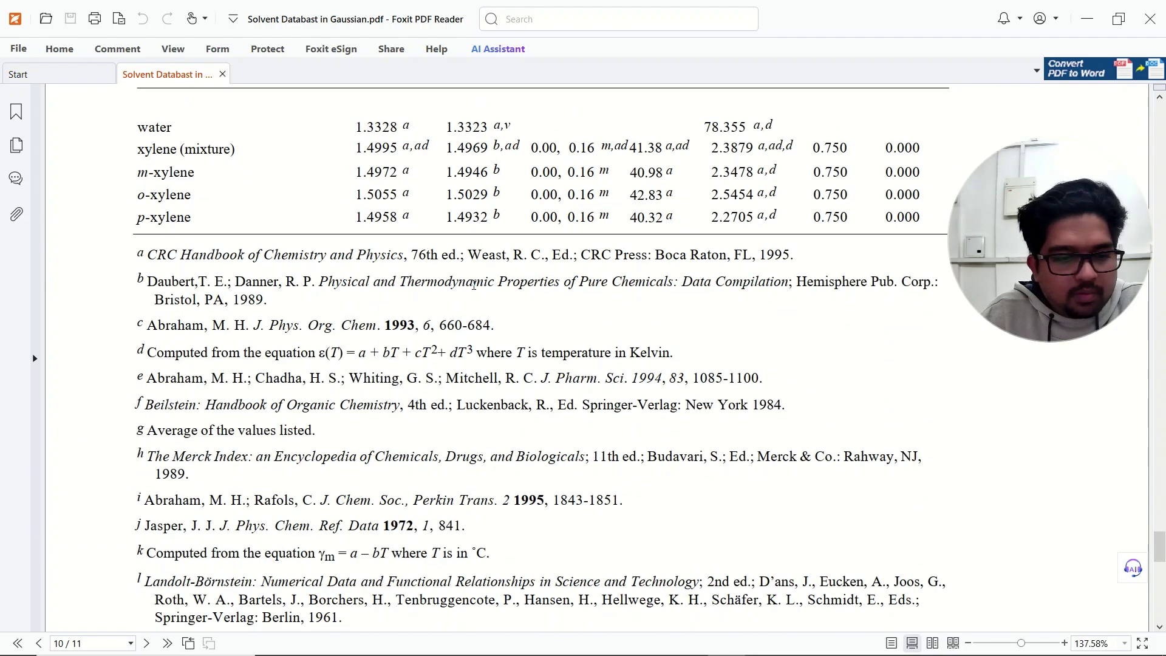
scroll(461, 285, "up", 15)
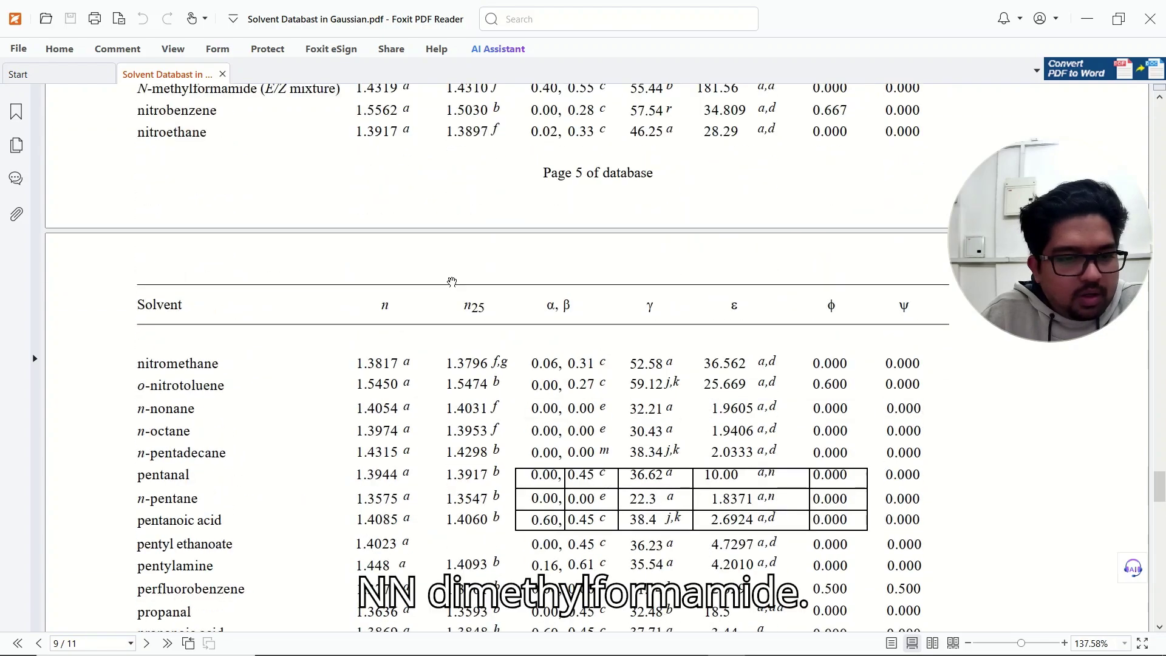
scroll(453, 281, "up", 8)
scroll(458, 277, "up", 20)
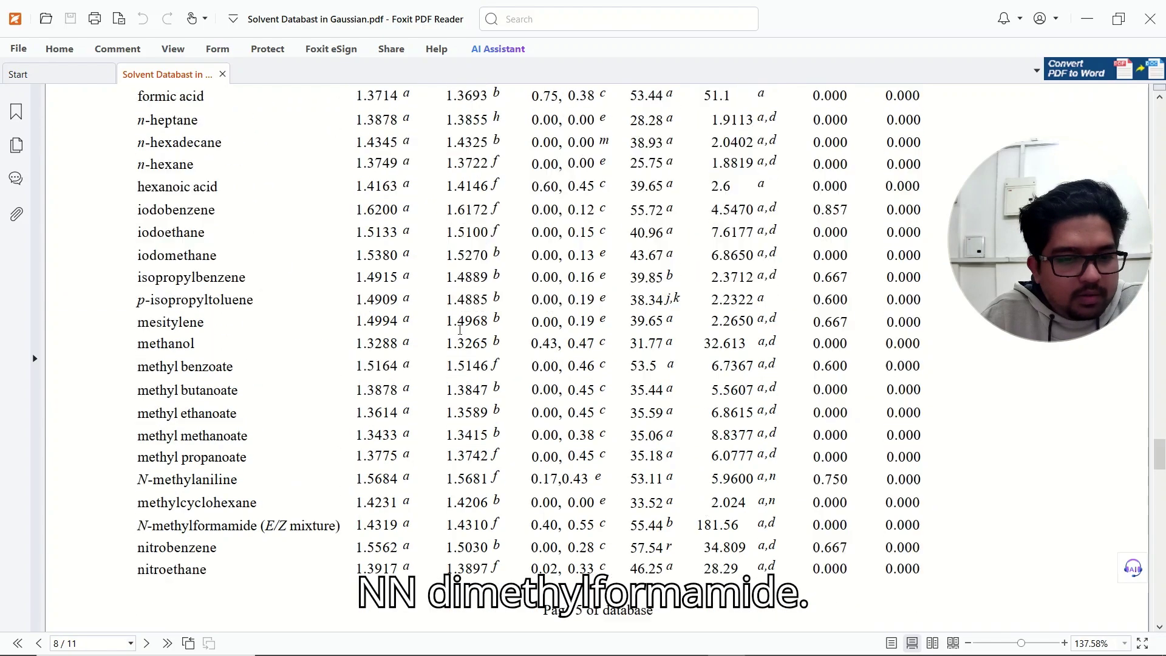
scroll(458, 330, "up", 2)
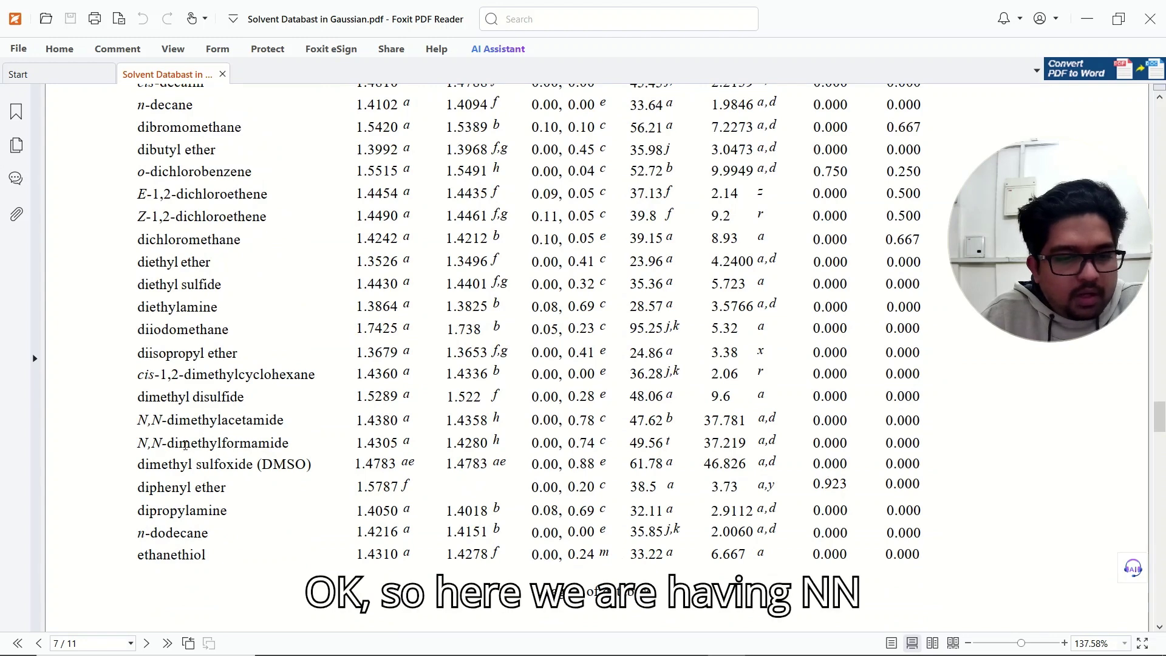
Copy the refractive index n of N,N-dimethylformamide, 1.4305, from the solvent table
scroll(358, 443, "up", 1)
left_click_drag(358, 443, 381, 439)
left_click(373, 463)
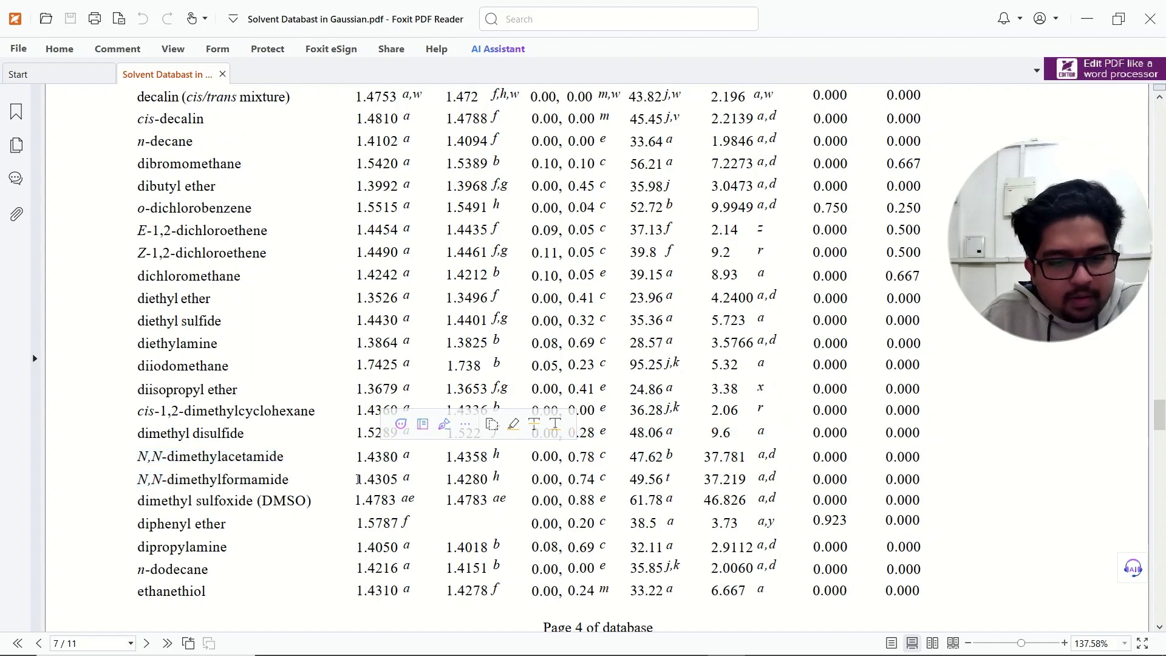
left_click_drag(359, 479, 396, 480)
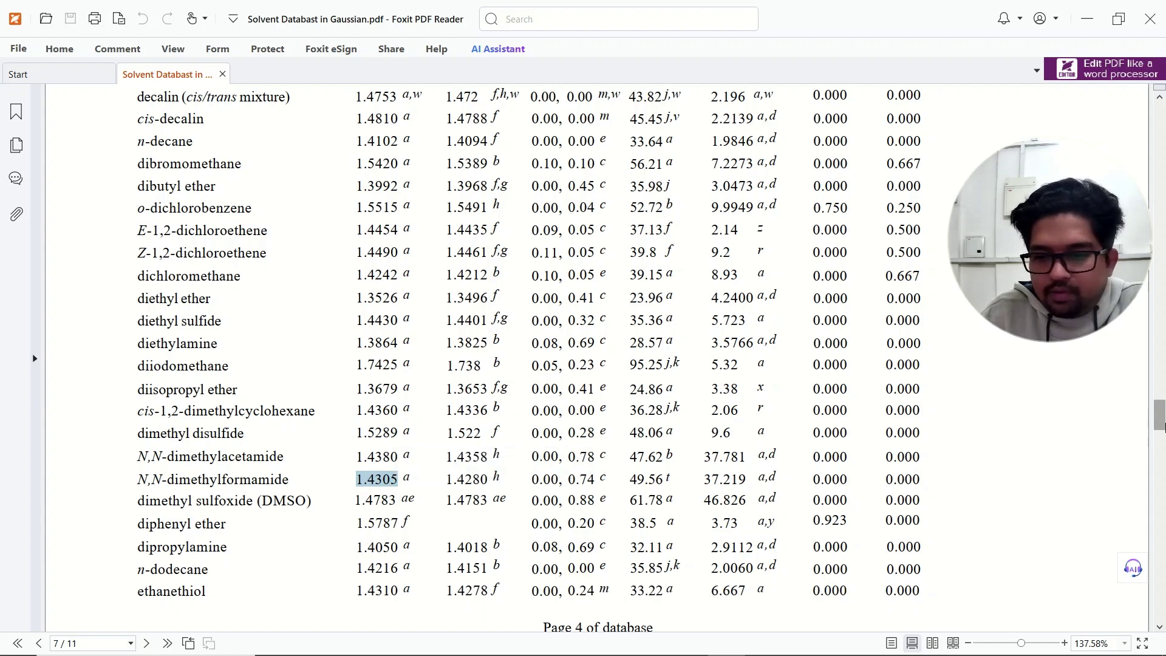
mouse_move(1160, 419)
left_mouse_down()
mouse_move(1161, 340)
mouse_move(1160, 428)
left_mouse_up()
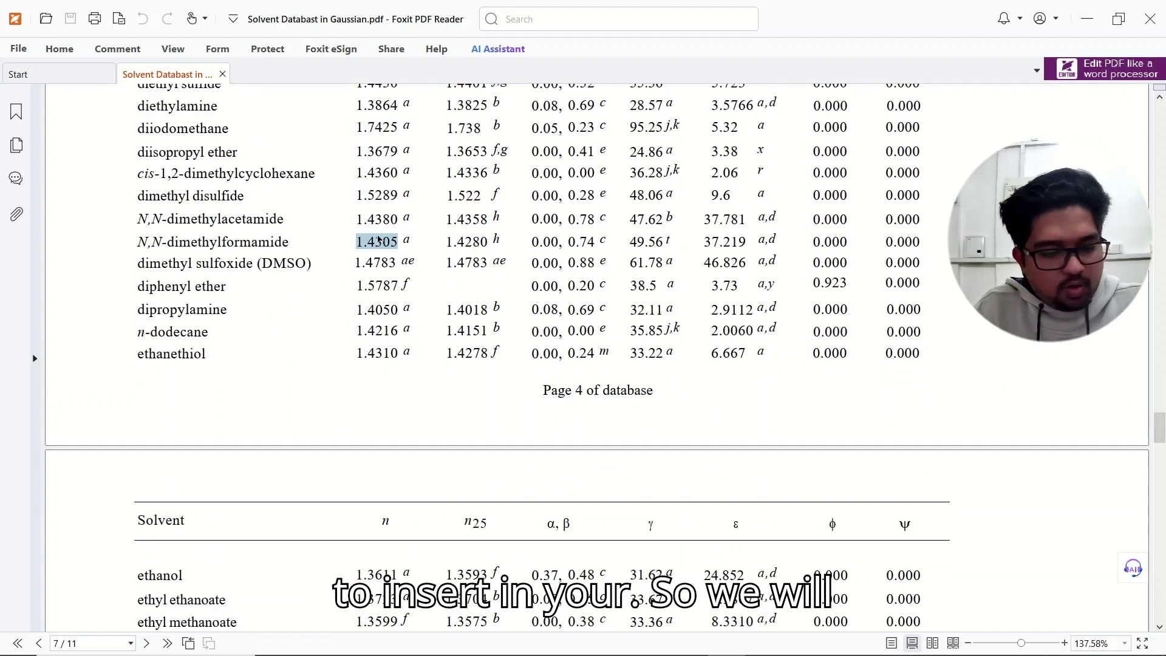
key("ctrl+c")
Open Calculator, paste the copied refractive index 1.4305 and square it
left_click(13, 641)
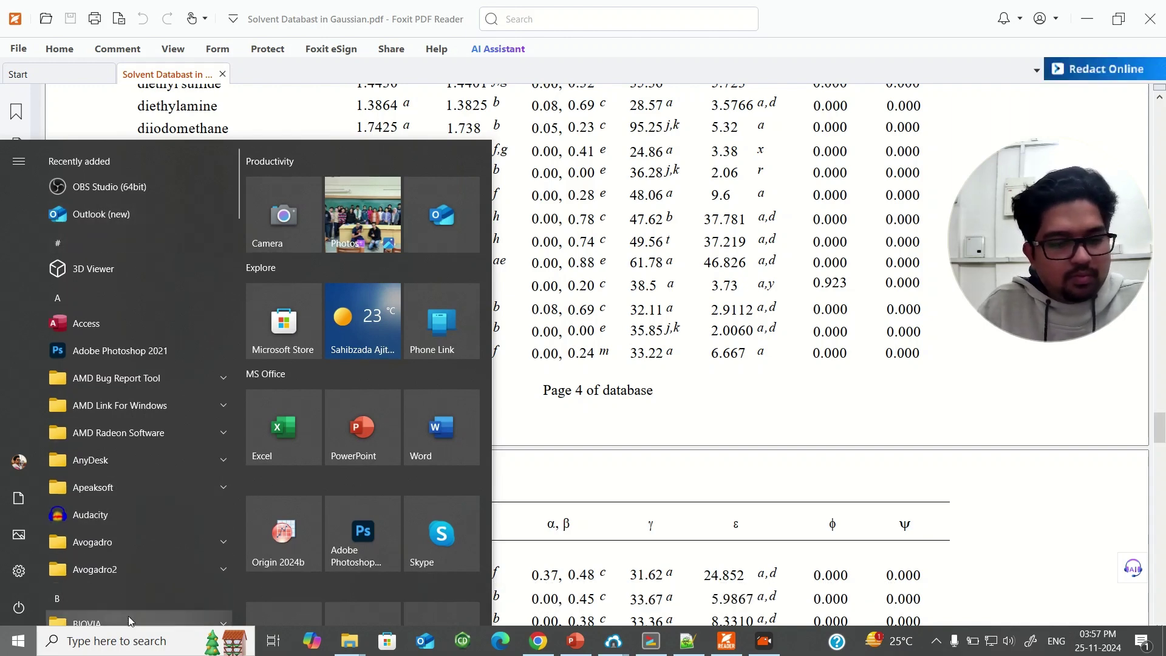
left_click(86, 641)
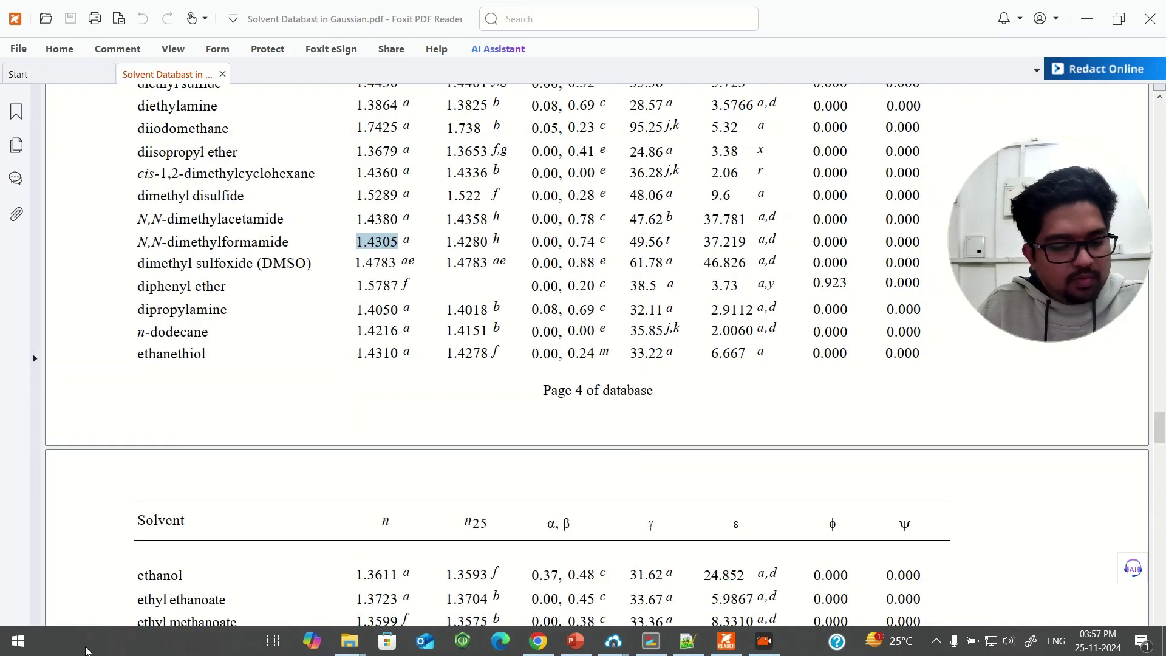
key("super")
type("ca")
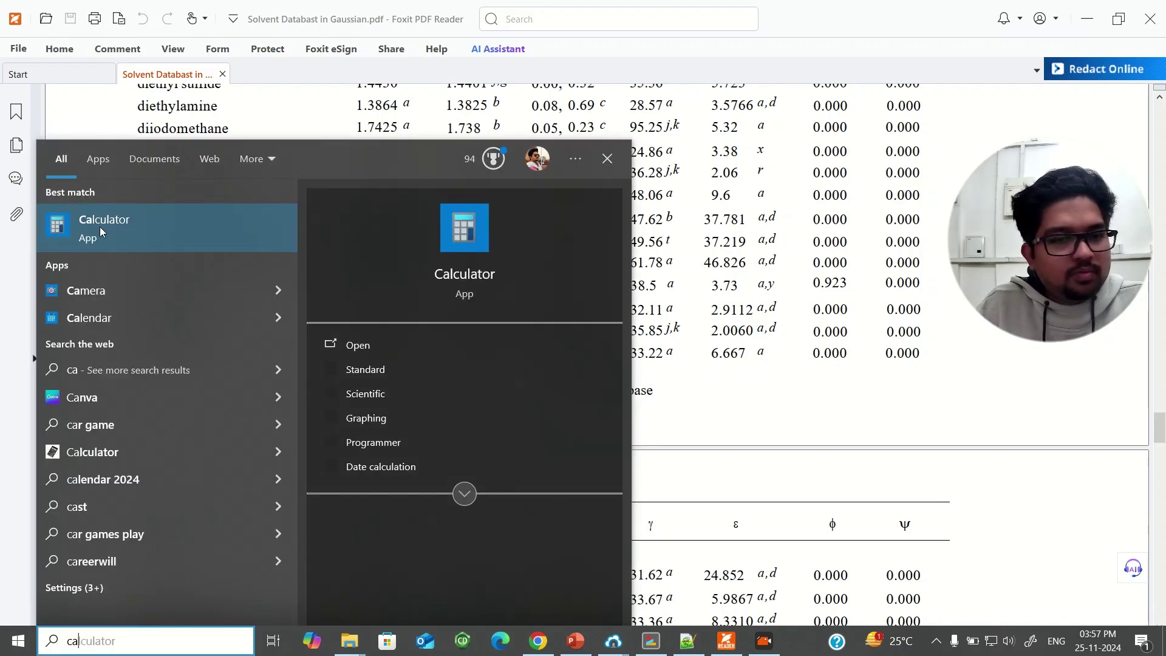
key("Return")
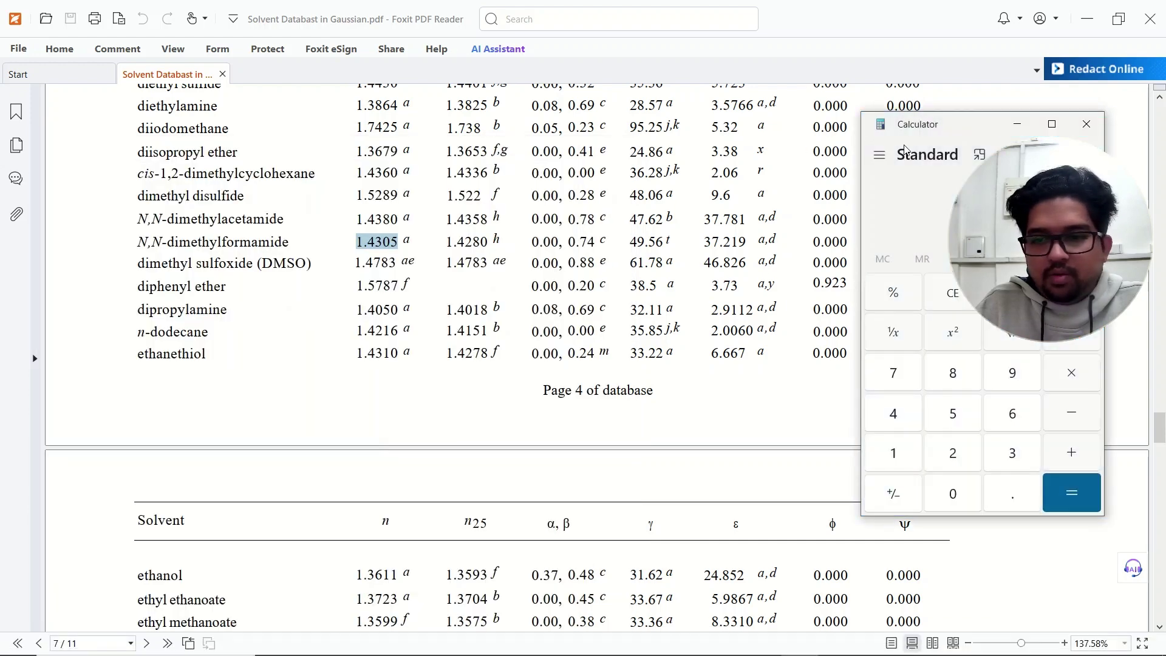
left_click_drag(912, 129, 674, 117)
key("ctrl+v")
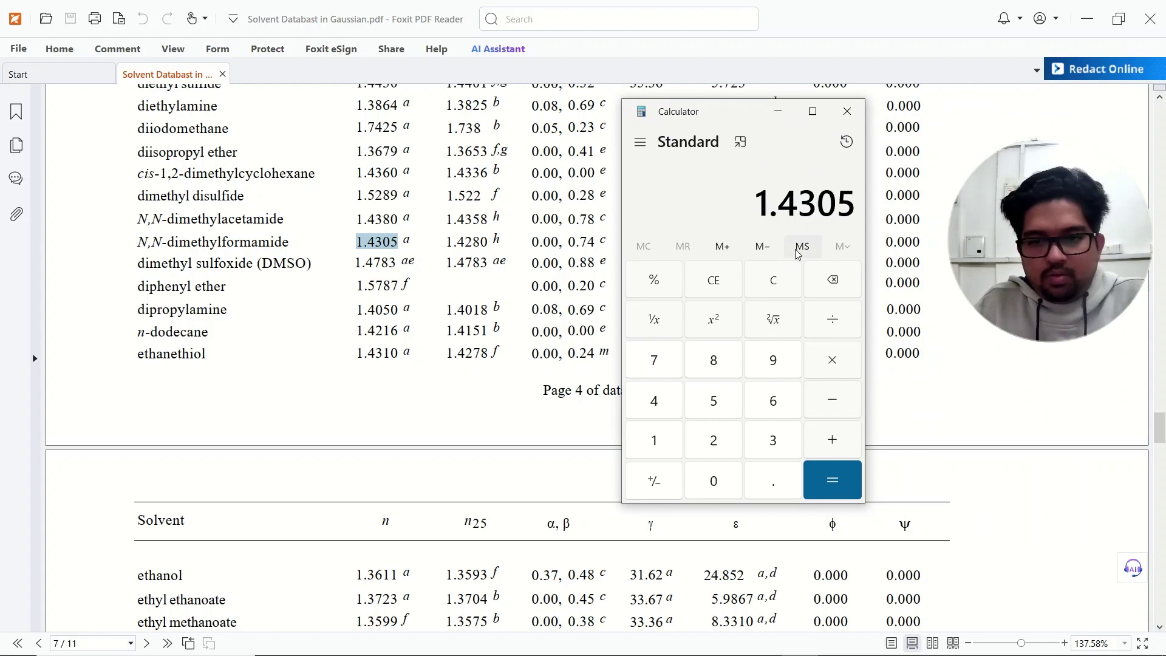
left_click(714, 322)
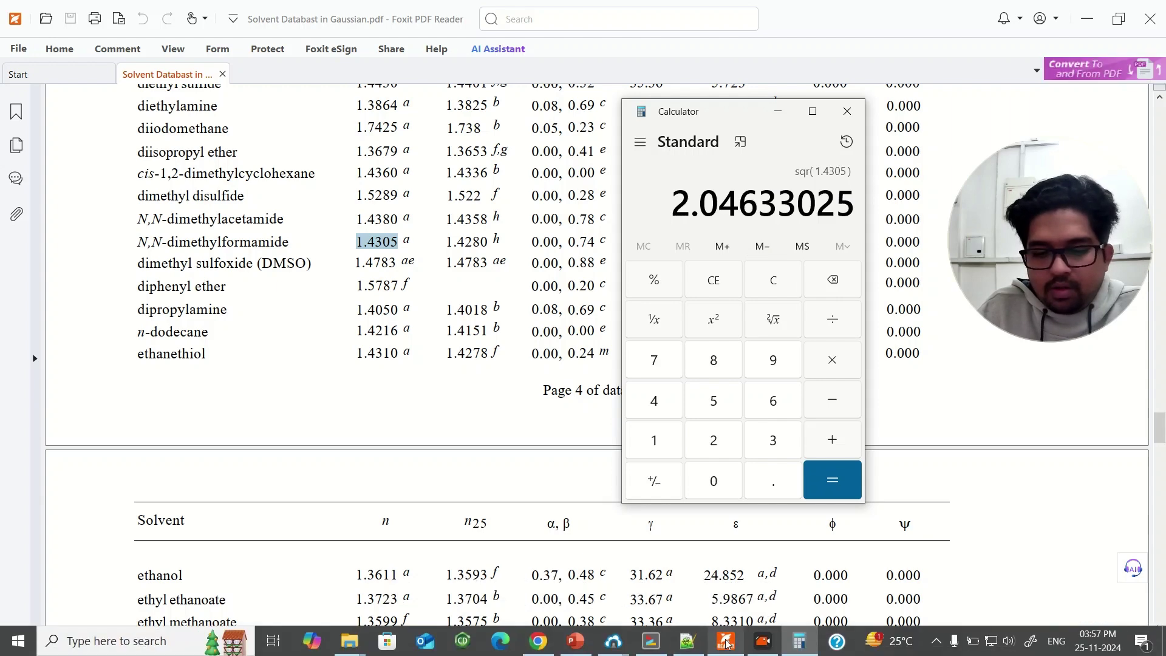
Check the EpsInf and Eps lines of the Notepad++ input file against the calculated square and N,N-dimethylformamide's ε value in the PDF
left_click(691, 645)
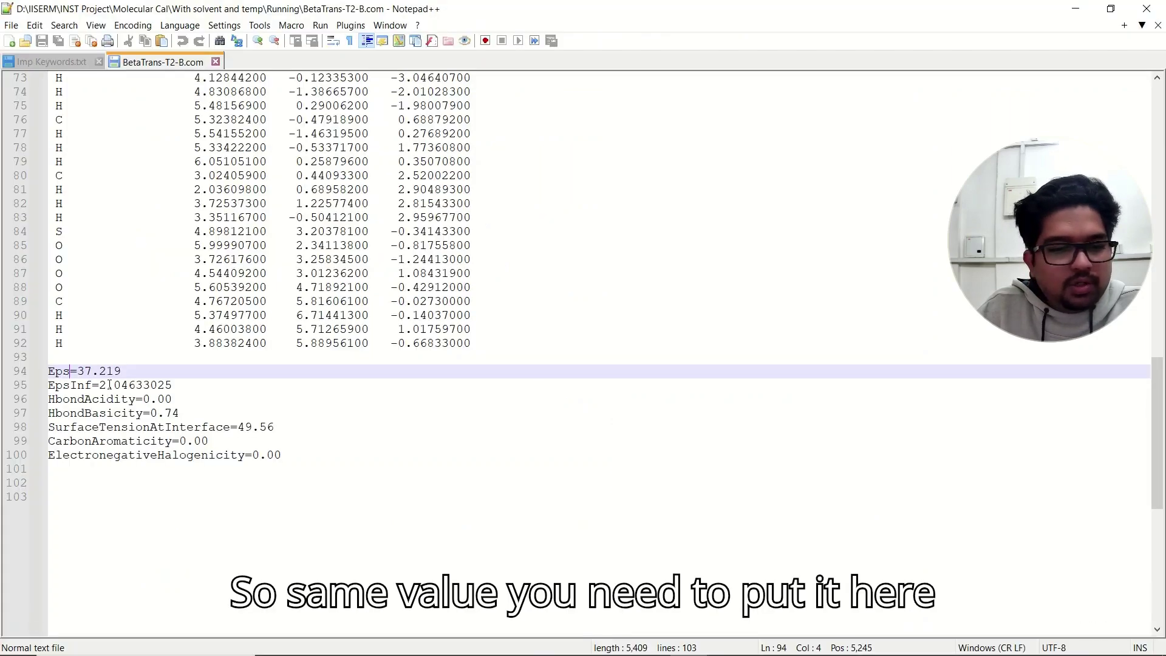
left_click_drag(101, 385, 171, 386)
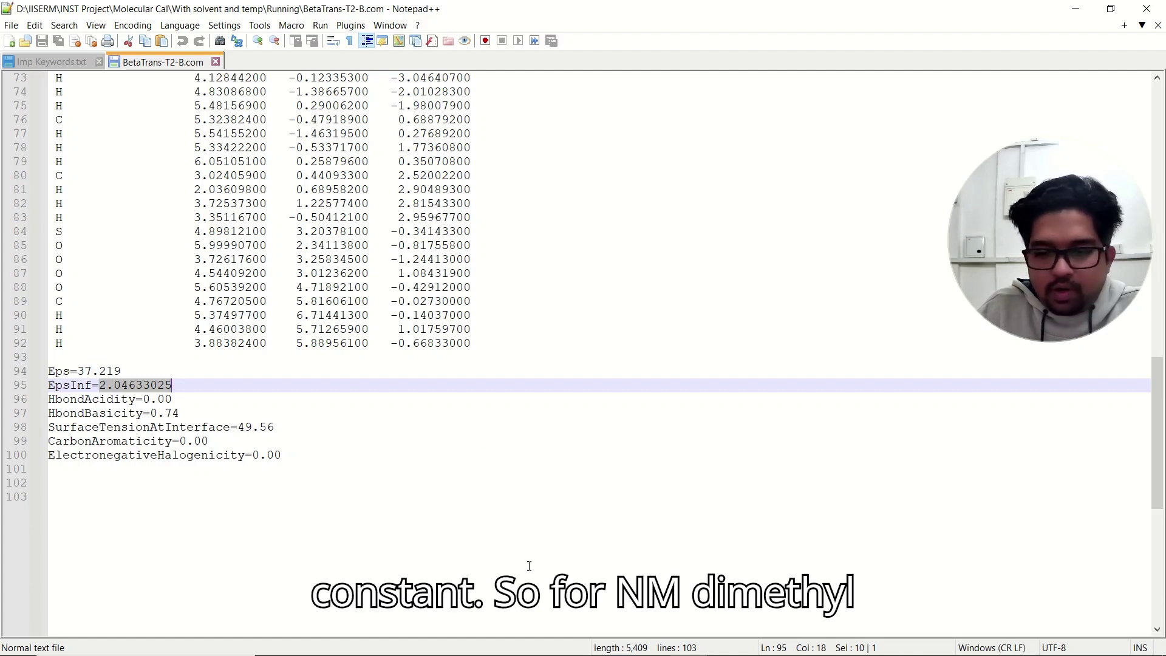
left_click(726, 641)
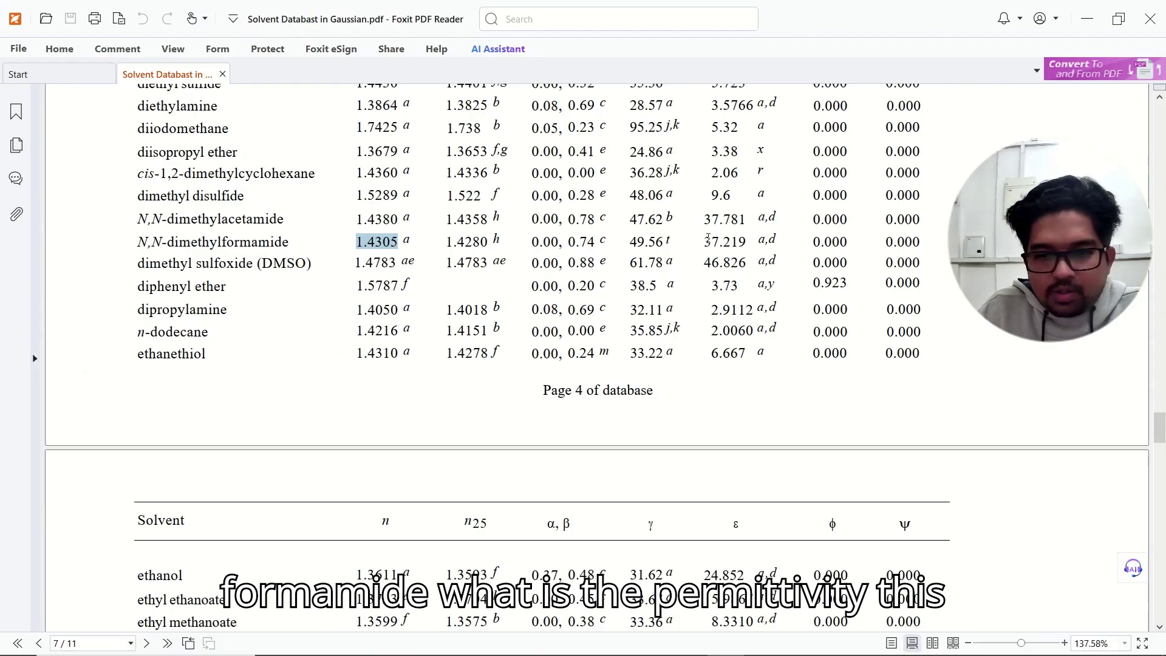
left_click_drag(707, 241, 746, 243)
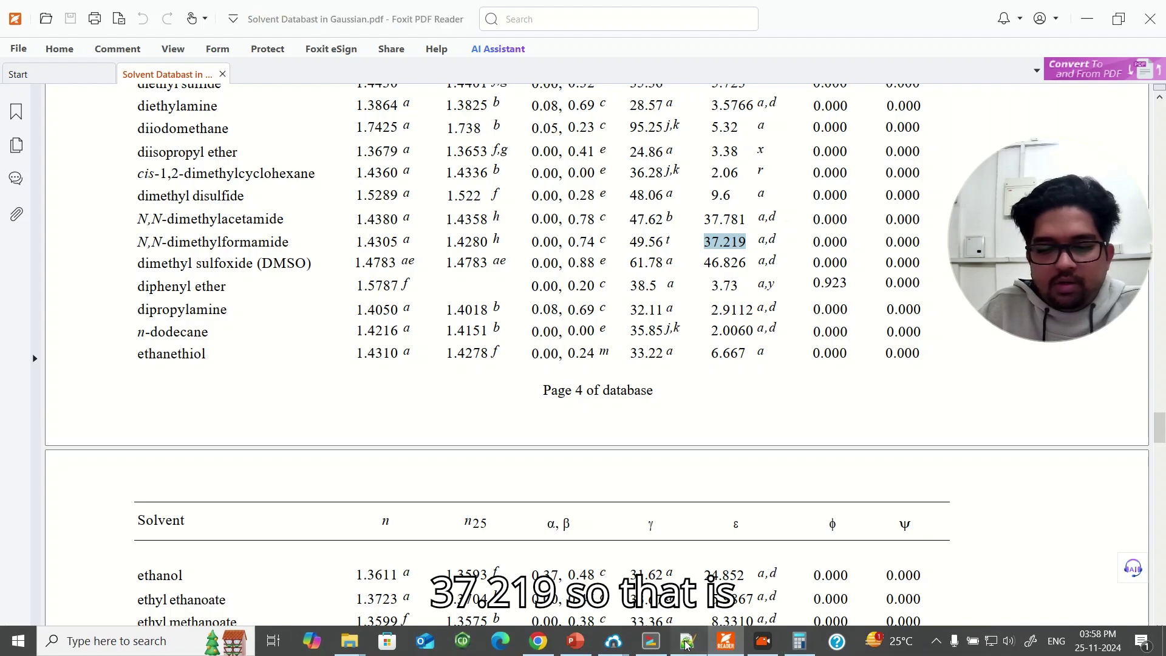
left_click(687, 643)
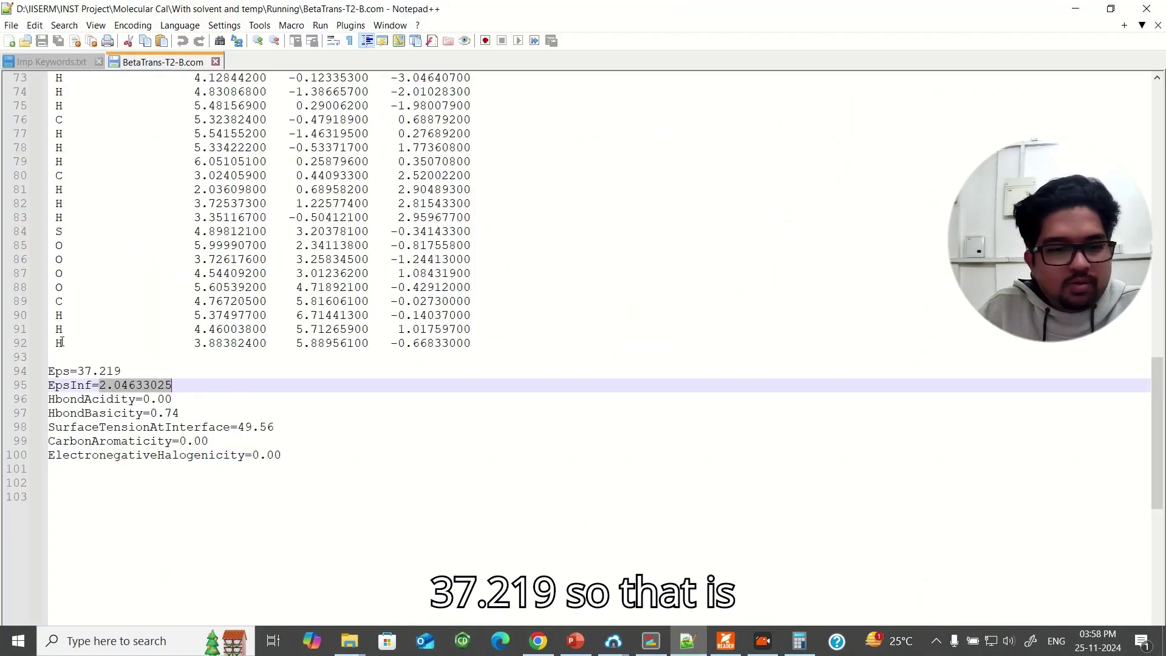
left_click(129, 372)
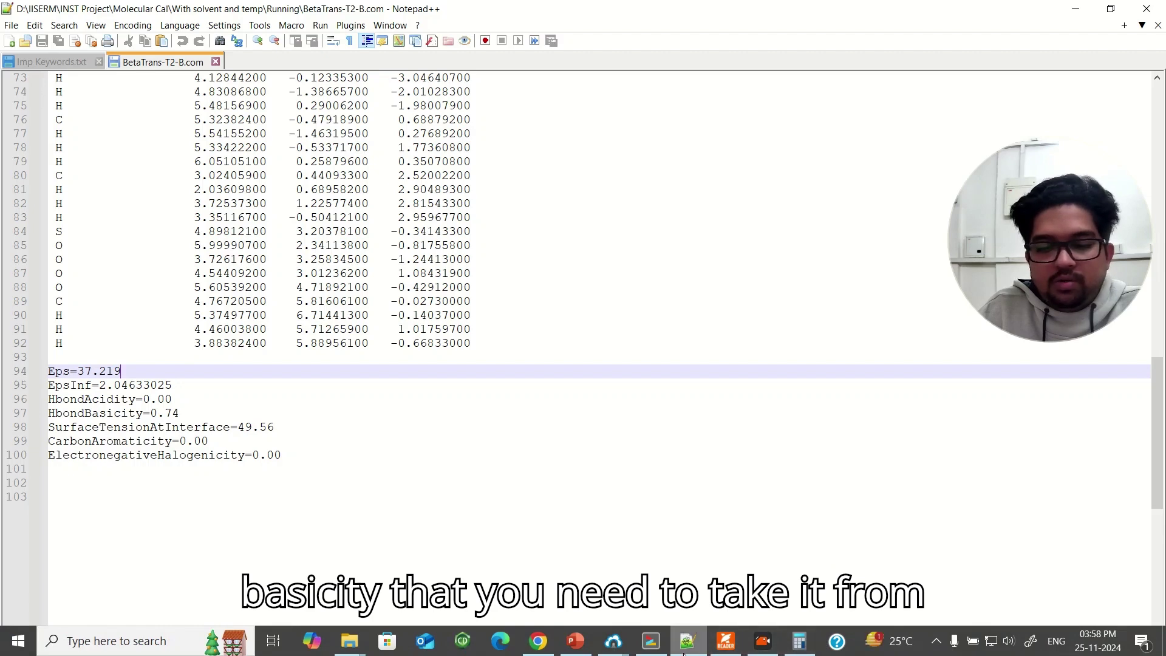
Switch to the solvent database PDF and mark the α and β values in the N,N-dimethylformamide row
left_click(688, 641)
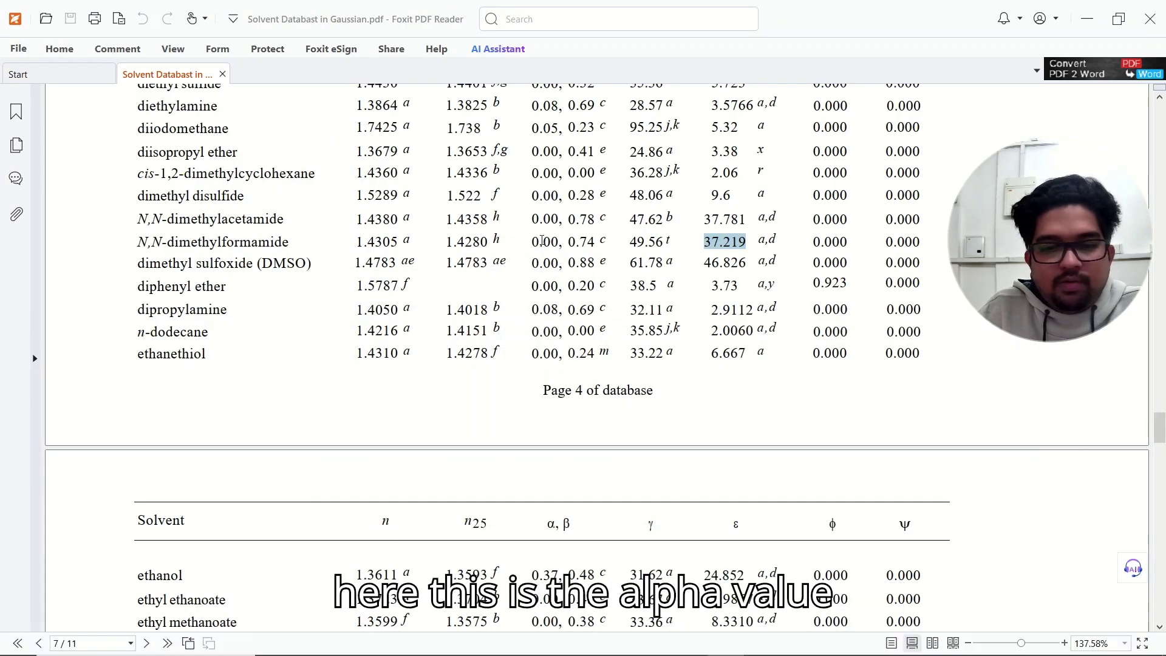
left_click_drag(534, 242, 595, 243)
left_click(713, 280)
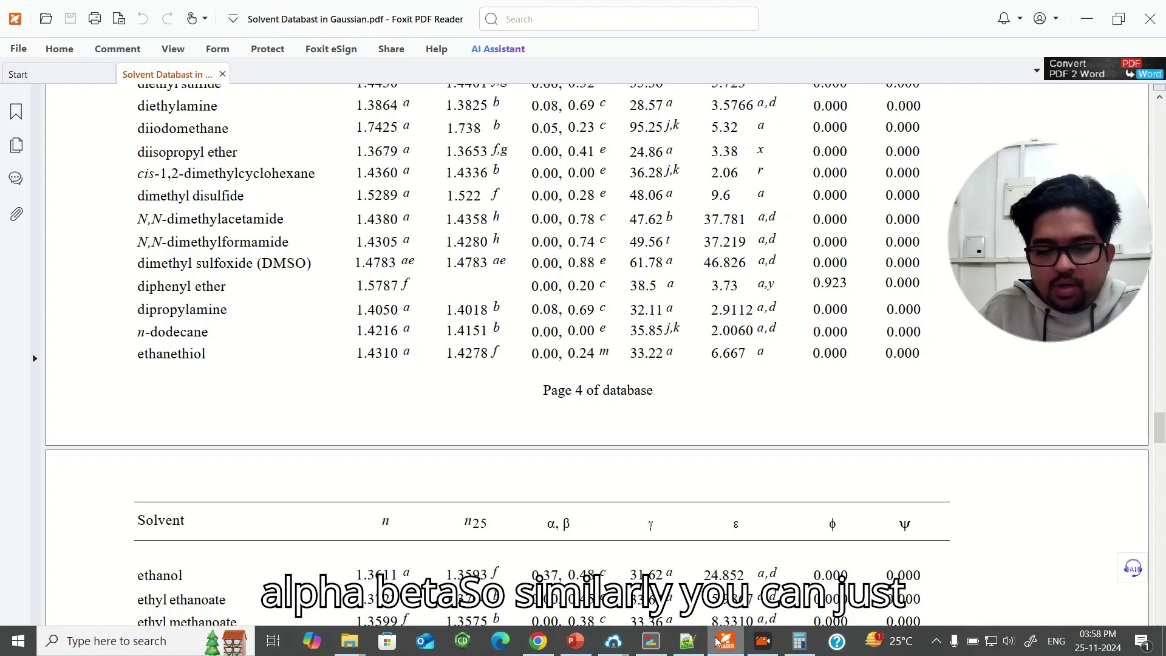
Compare the input file's surface tension, carbon aromaticity and electronegative halogenicity with the γ, φ and ψ values for N,N-dimethylformamide in the PDF
left_click(693, 645)
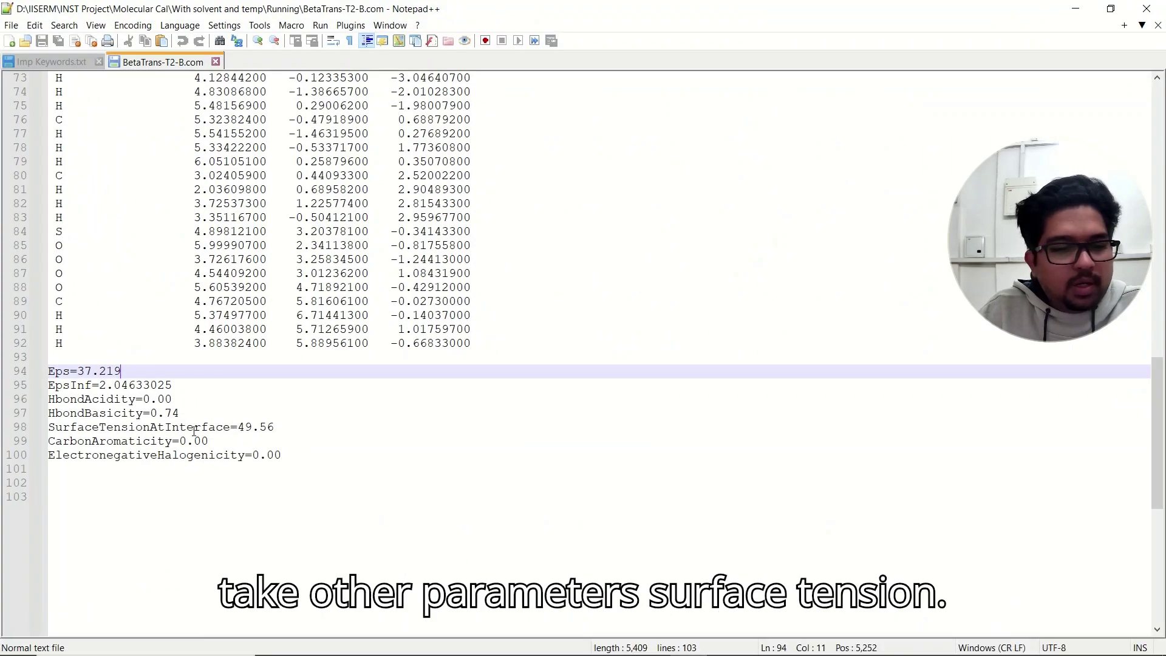
left_click(725, 643)
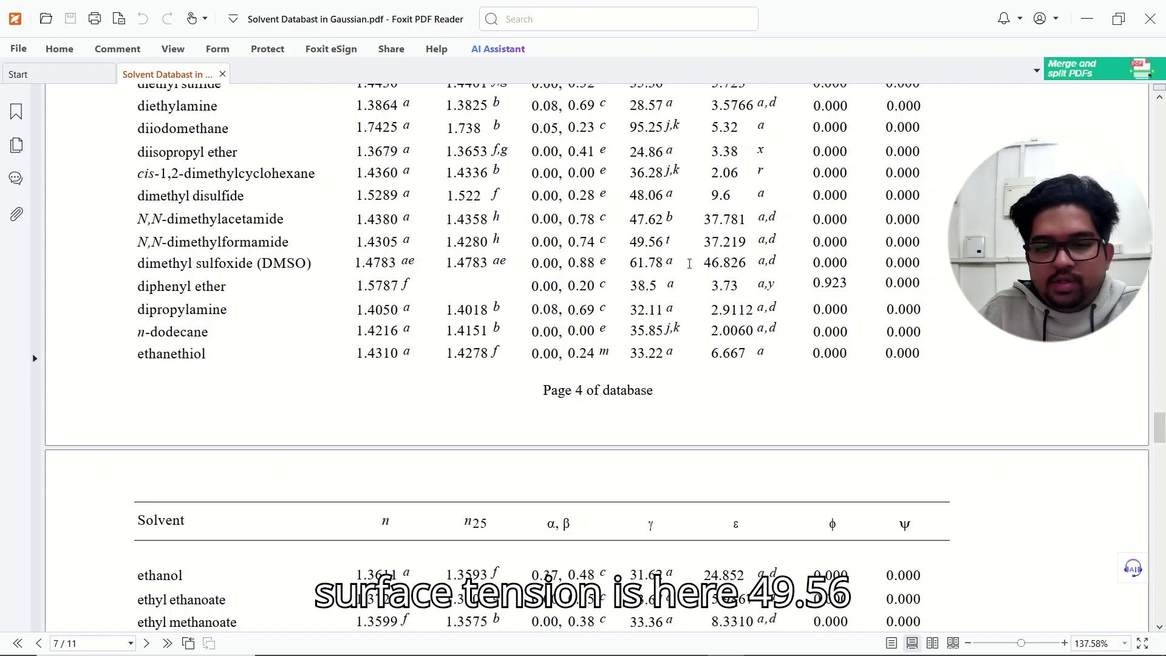
left_click(687, 646)
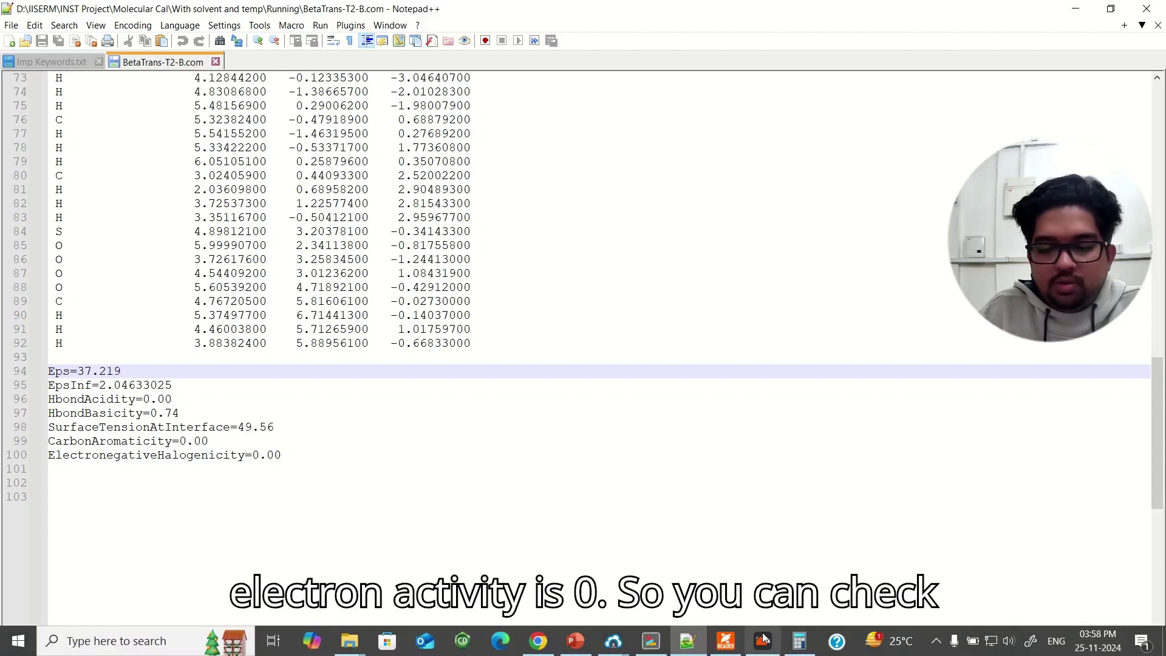
left_click(698, 648)
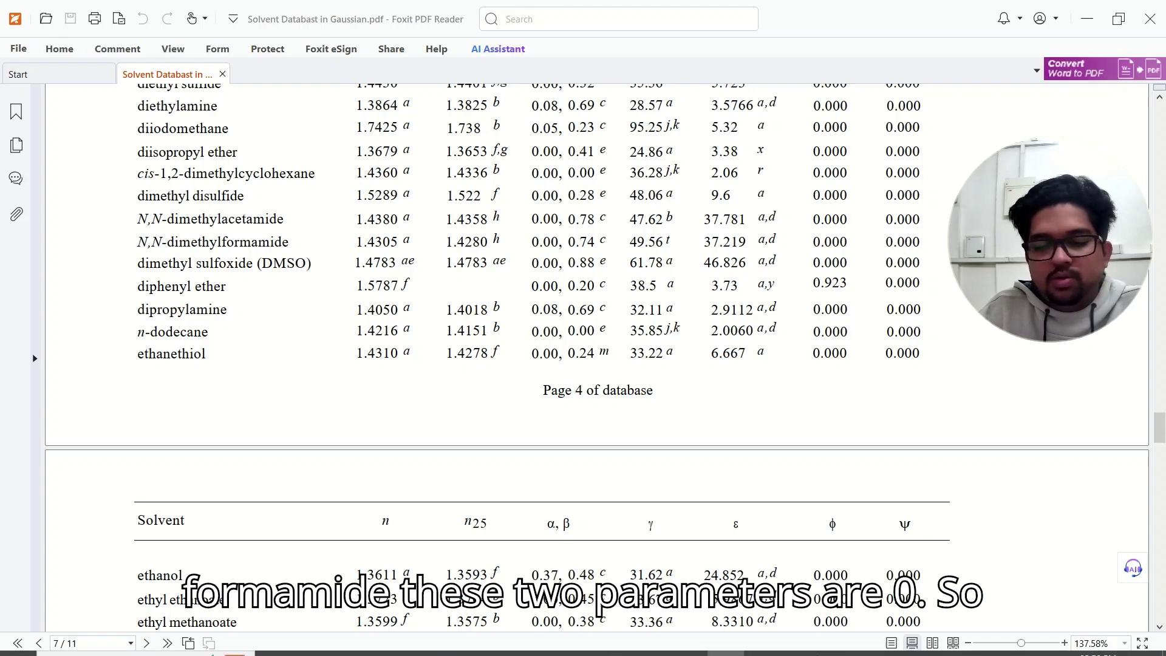
left_click(688, 649)
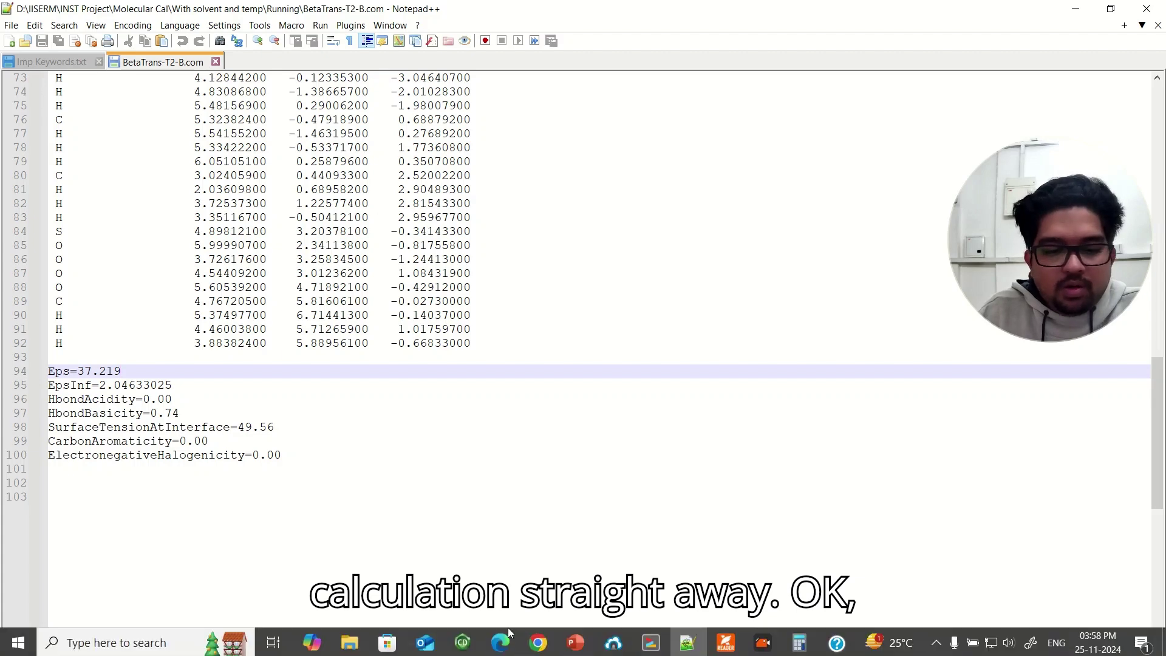
Open the output file BetaTrans-T2-B.log from the Running folder in Notepad++, skim its contents and minimize the editor
mouse_move(349, 641)
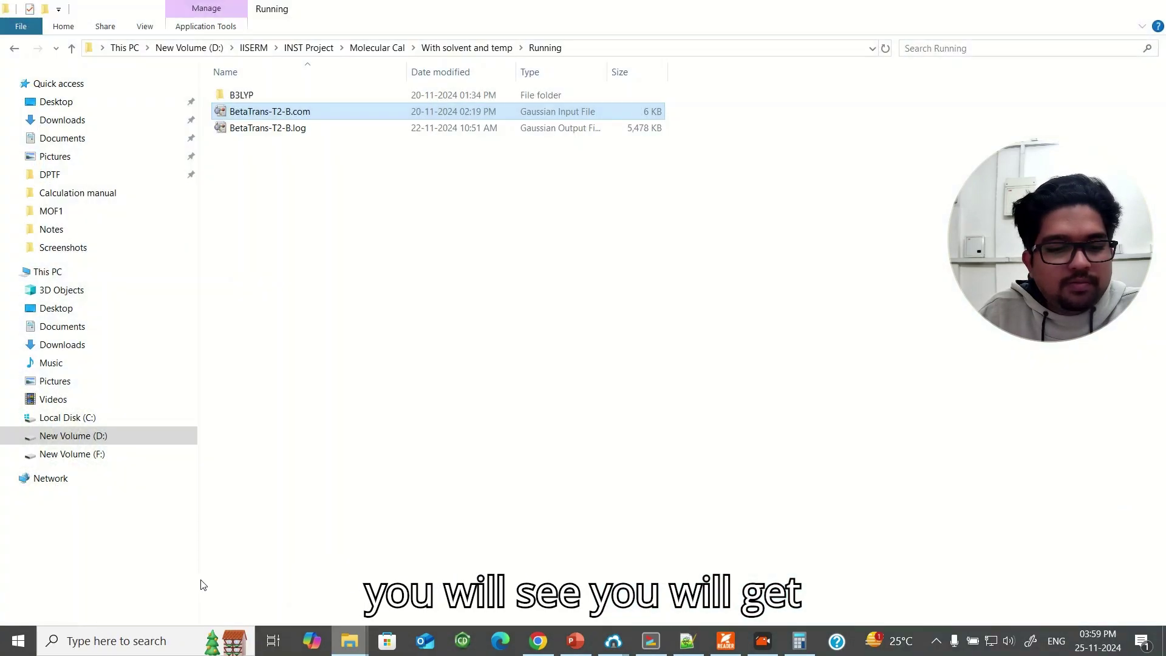
left_click(200, 583)
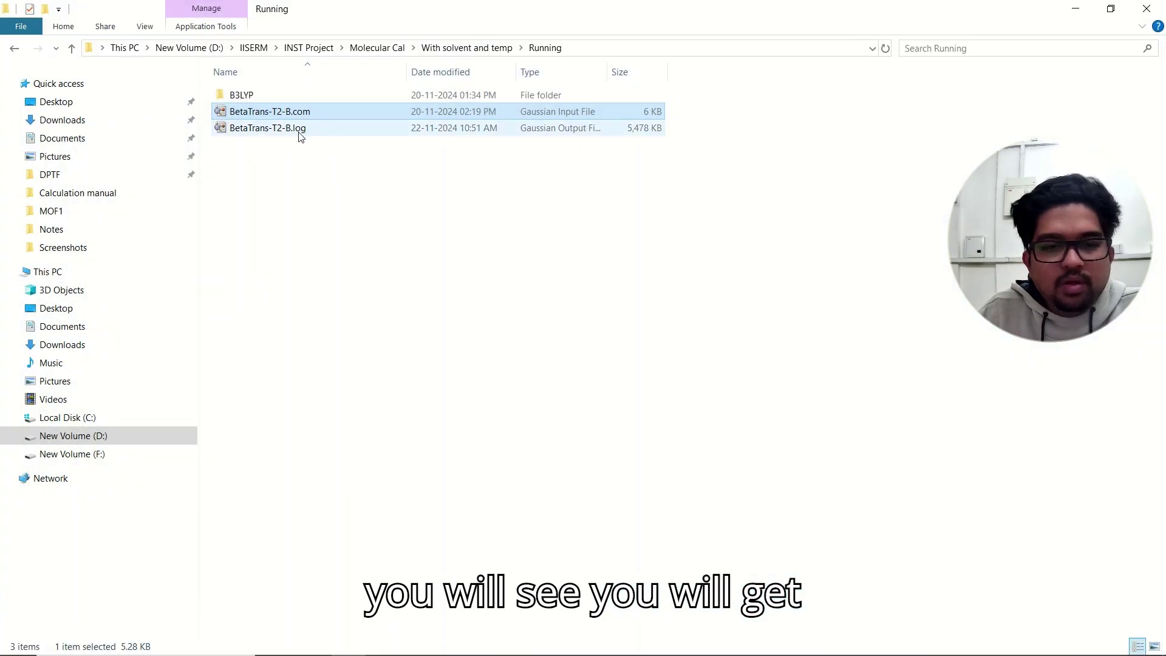
left_click(299, 130)
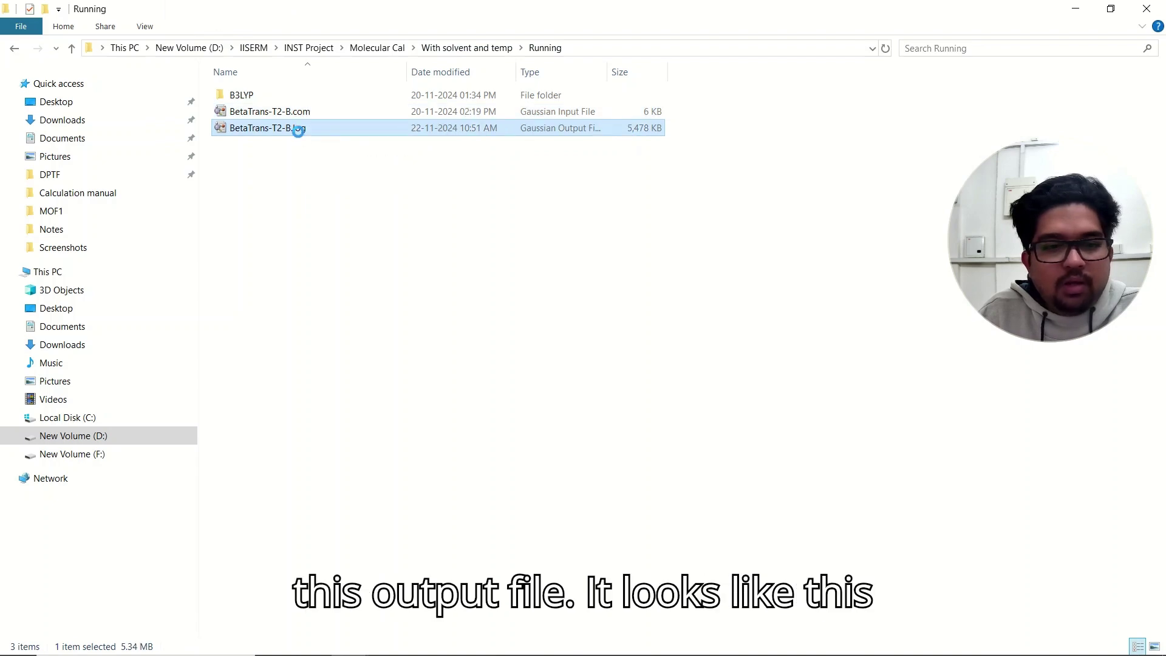
right_click(299, 130)
left_click(334, 178)
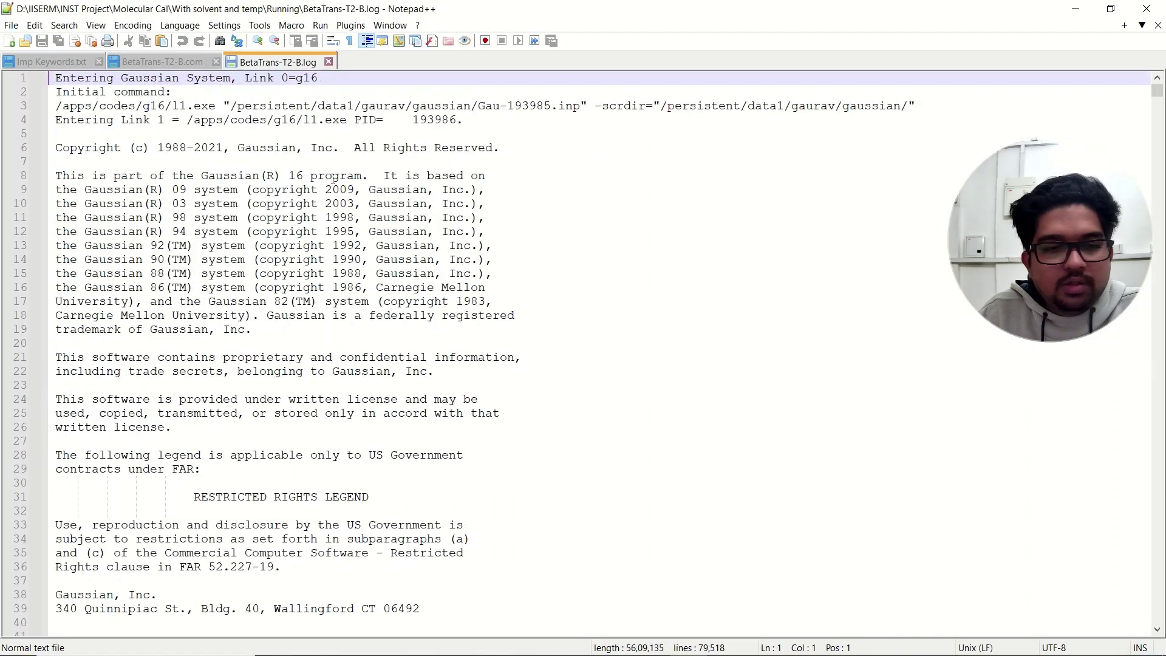
left_click_drag(1158, 94, 1160, 132)
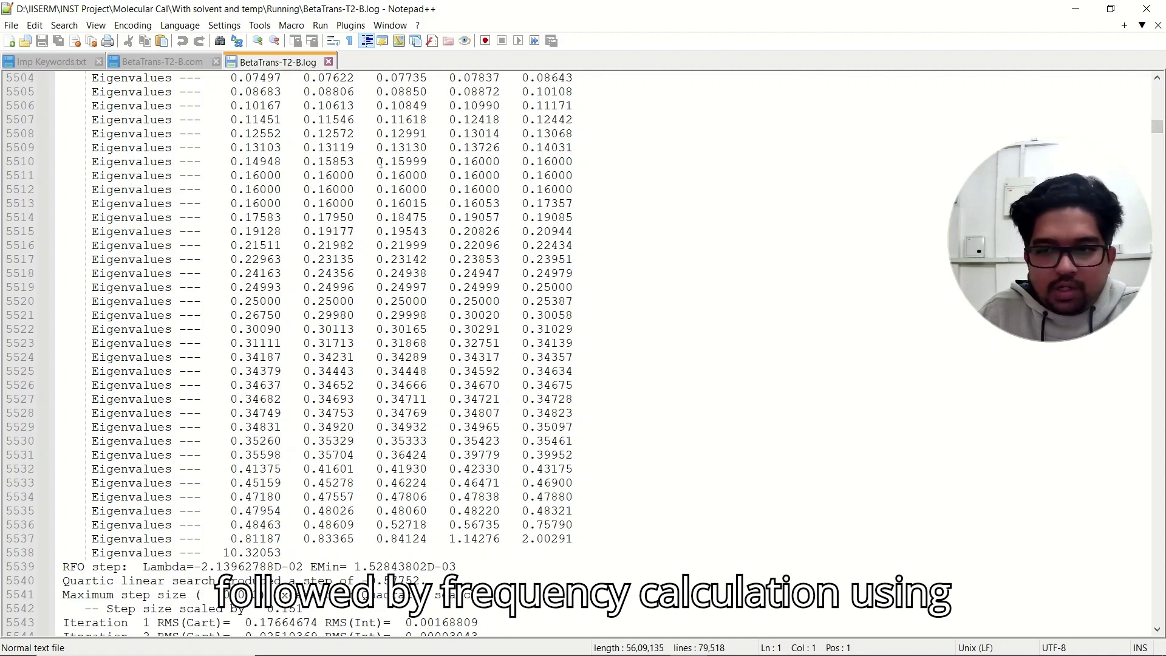
left_click(1076, 8)
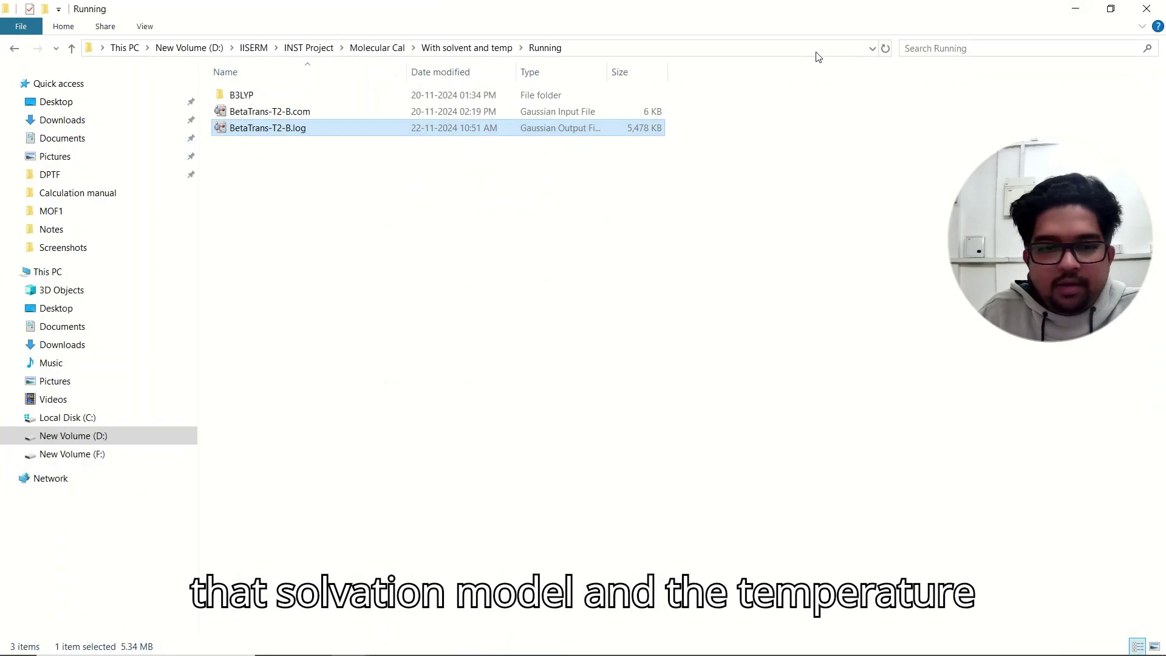
Open BetaTrans-T2-B.log in GaussView and review the solvation and temperature in its calculation summary's overview and thermochemistry data
double_click(300, 133)
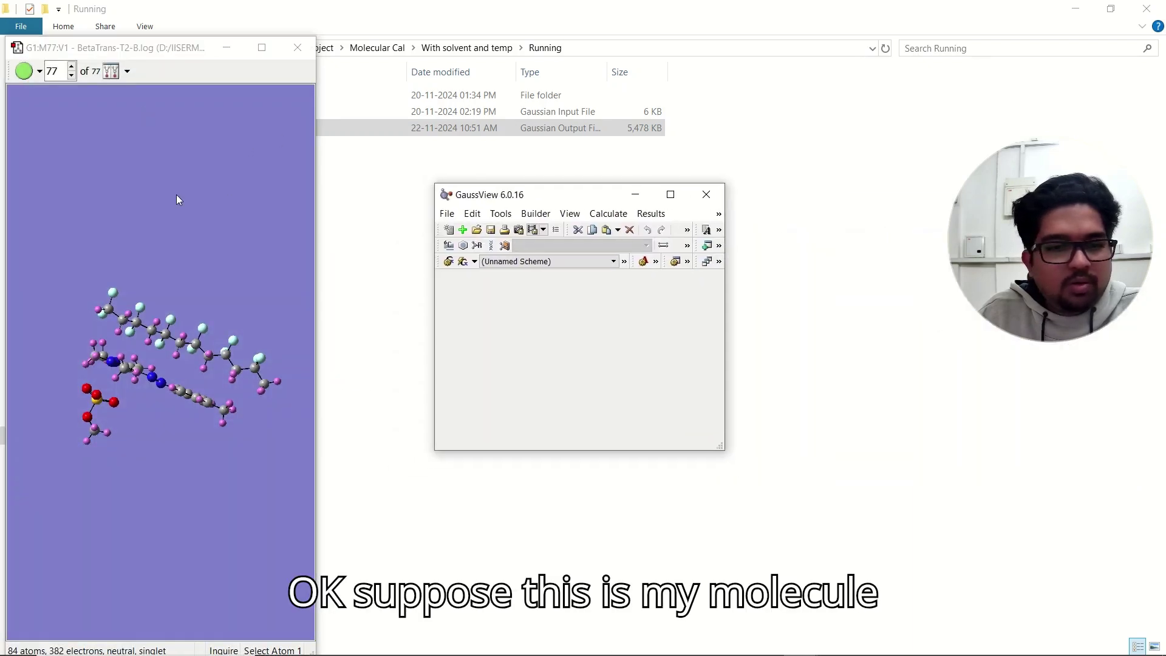
right_click(176, 195)
mouse_move(209, 290)
left_click(296, 291)
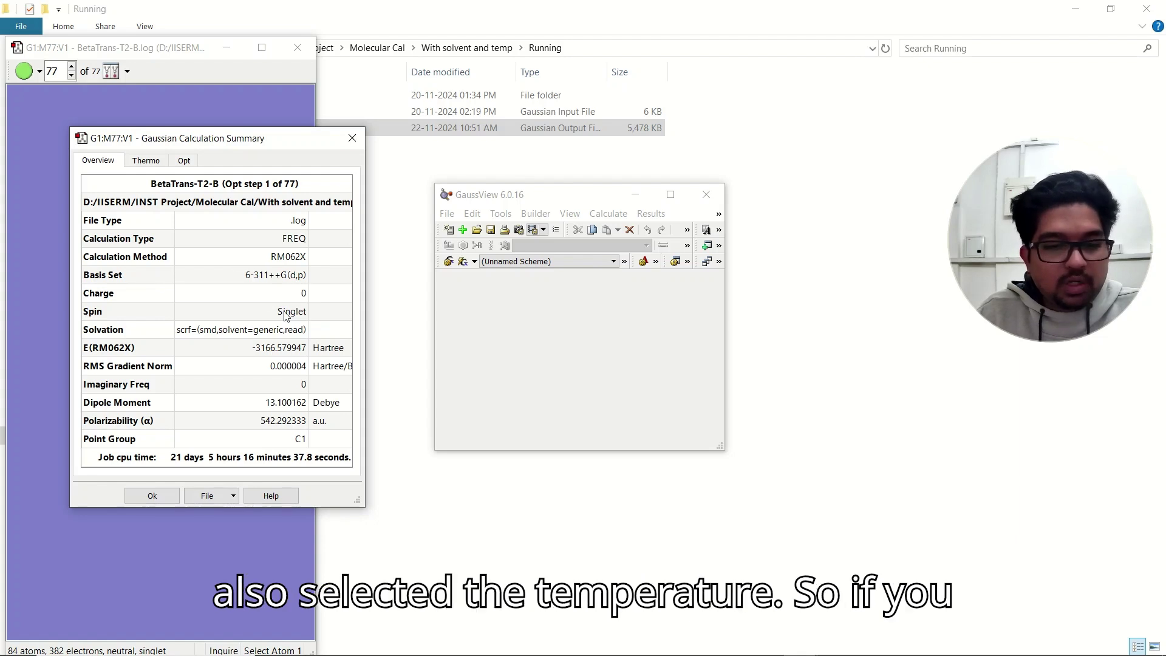
left_click(155, 159)
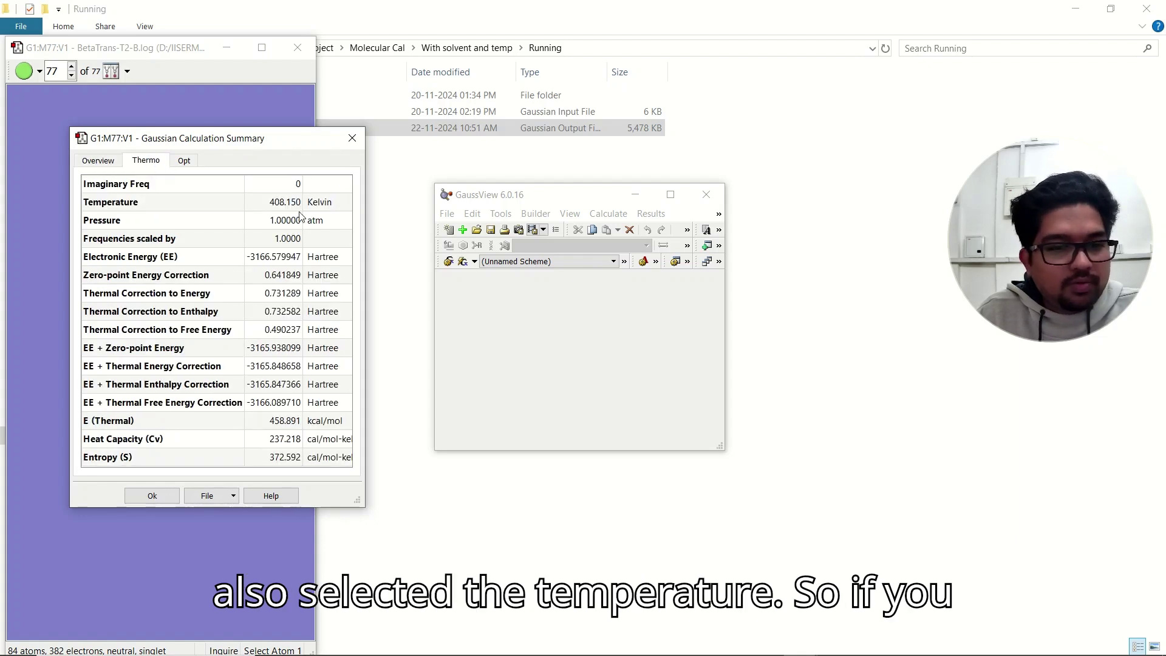